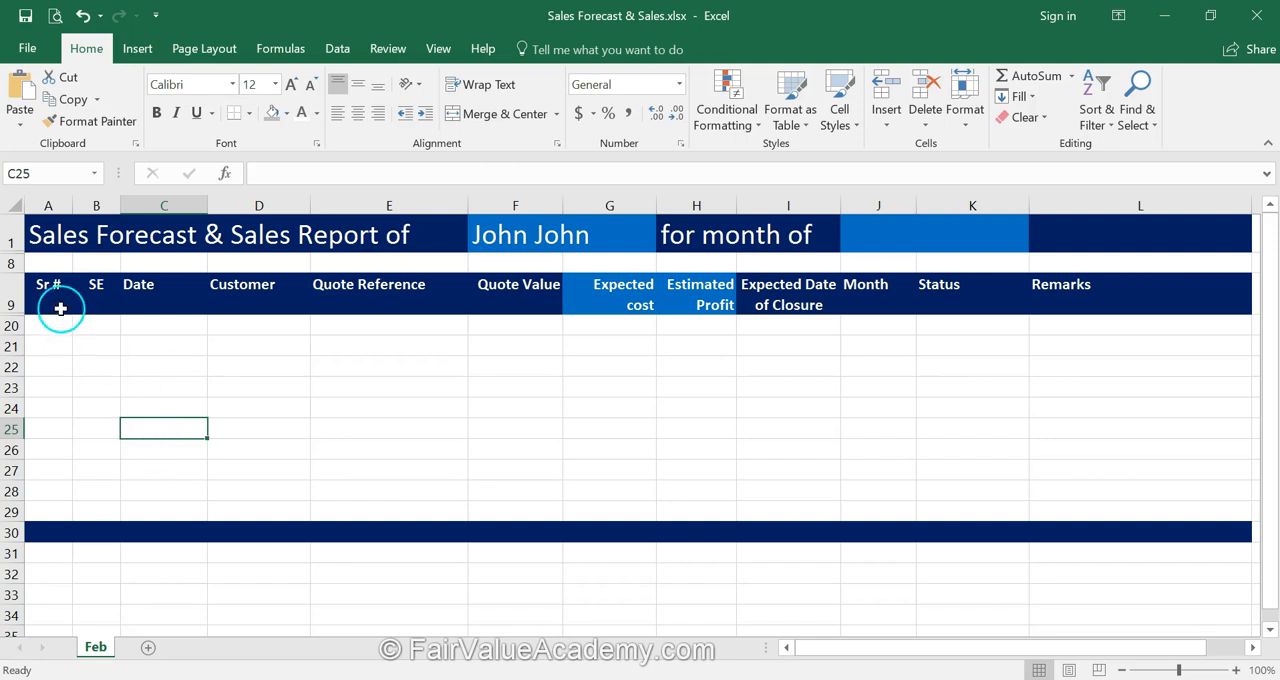
left_click(100, 290)
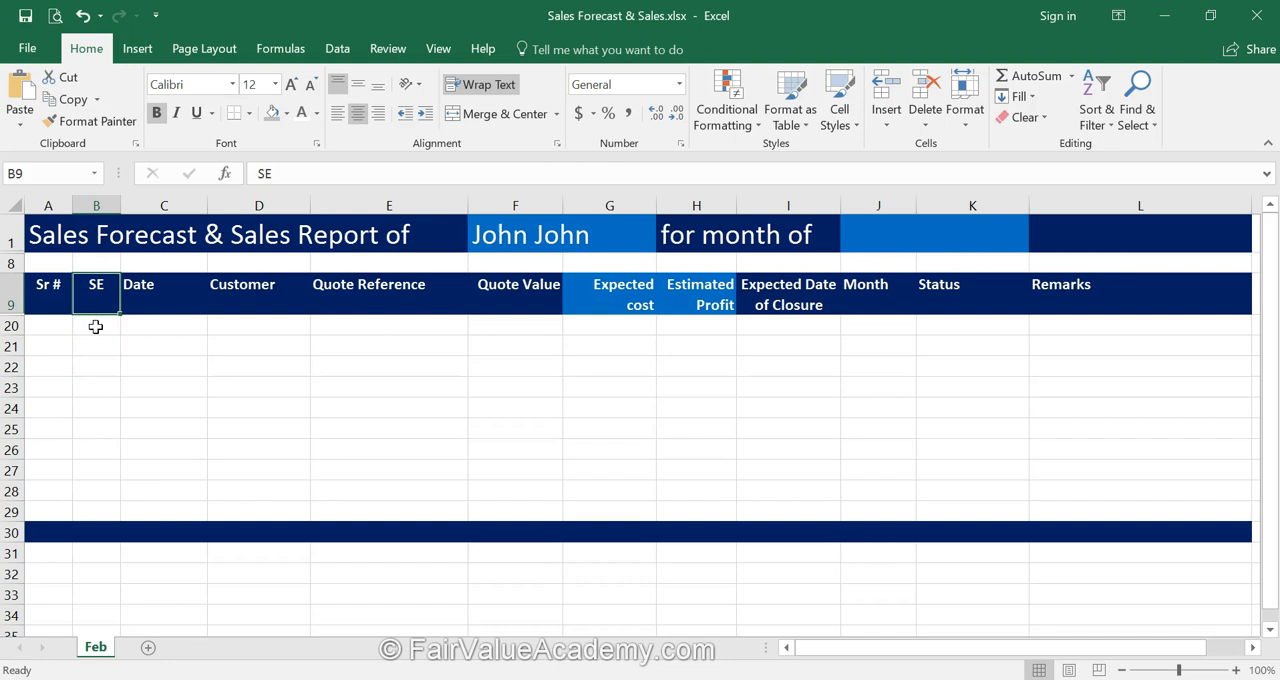
left_click(163, 297)
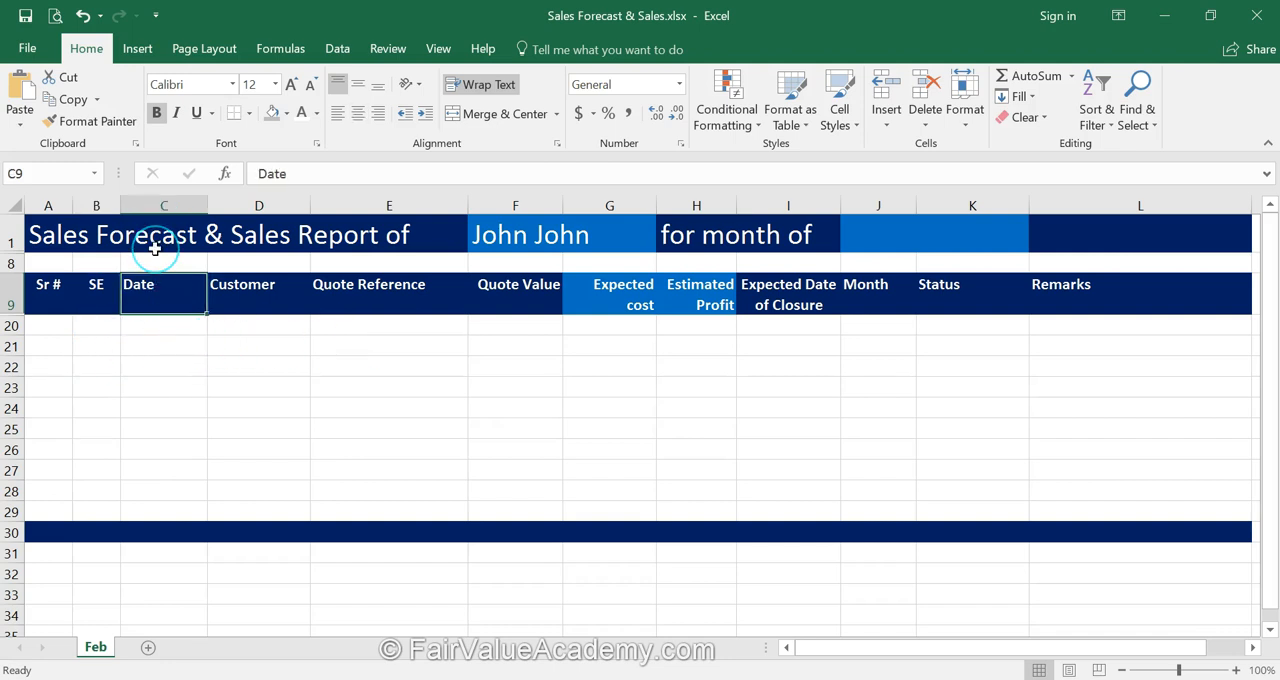
left_click(258, 290)
left_click(370, 297)
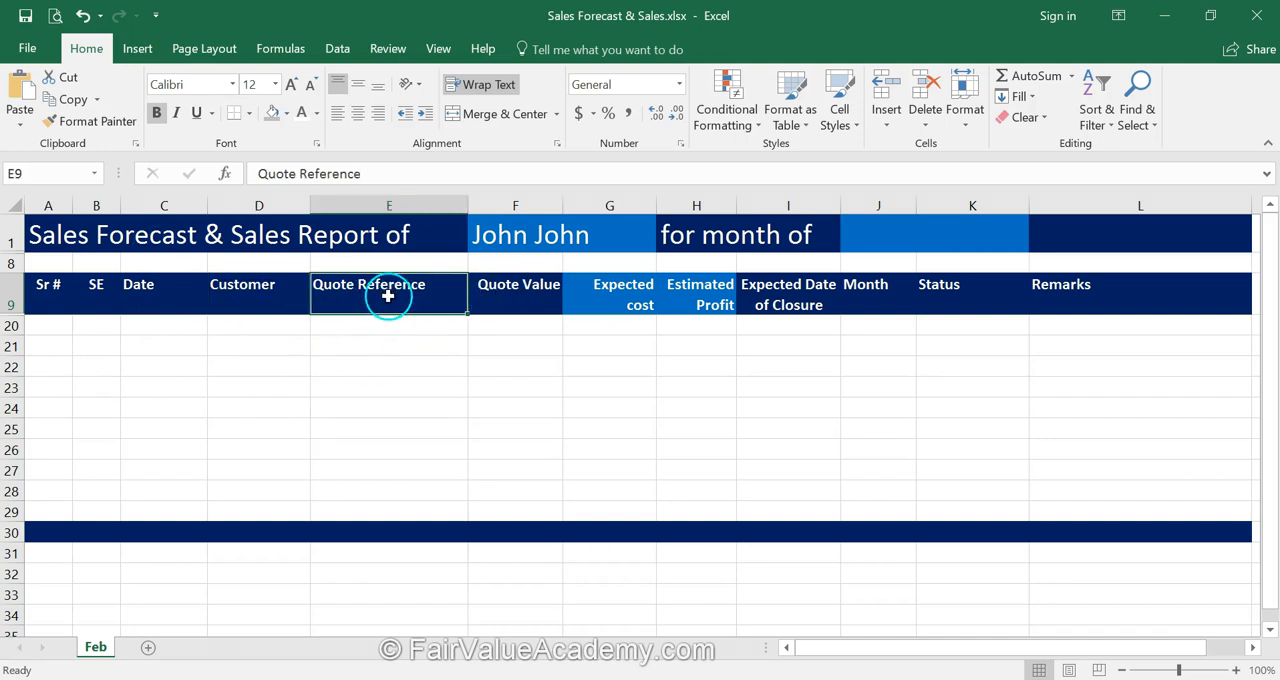
left_click(529, 302)
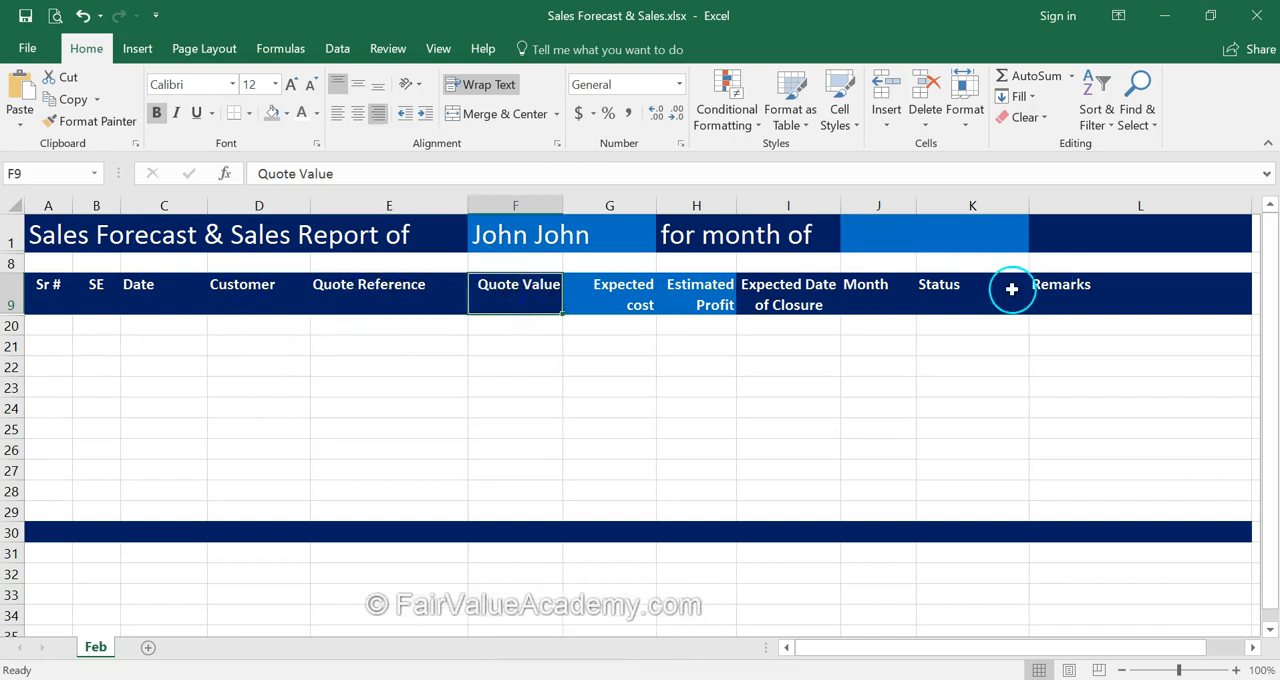
Format the Date column cells C20:C29 as dates in the 14-Mar-2012 style.
left_click(164, 326)
left_click_drag(164, 326, 151, 508)
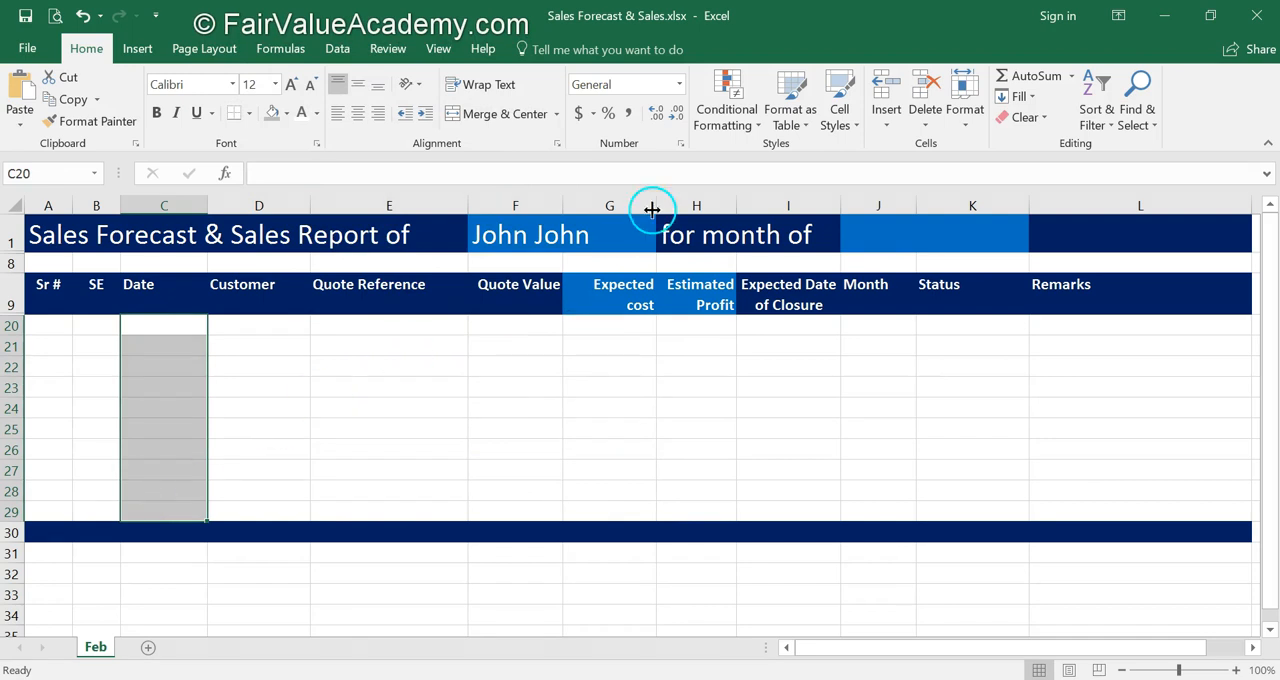
right_click(173, 387)
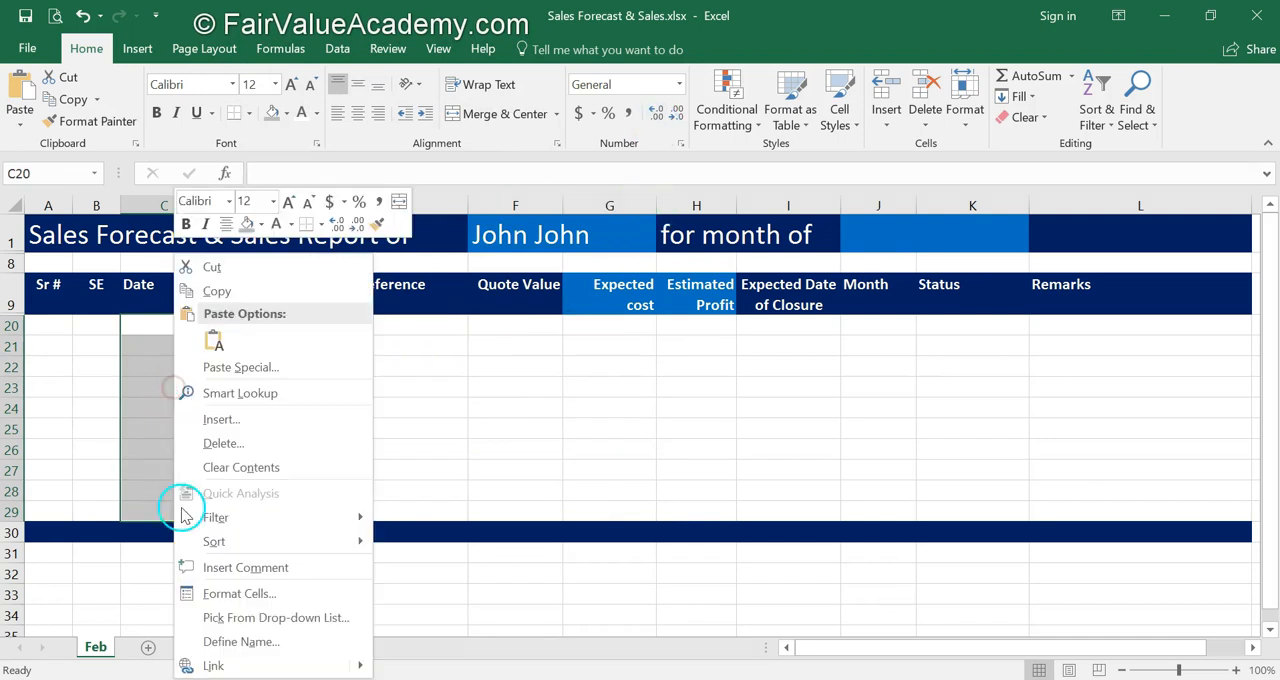
left_click(222, 596)
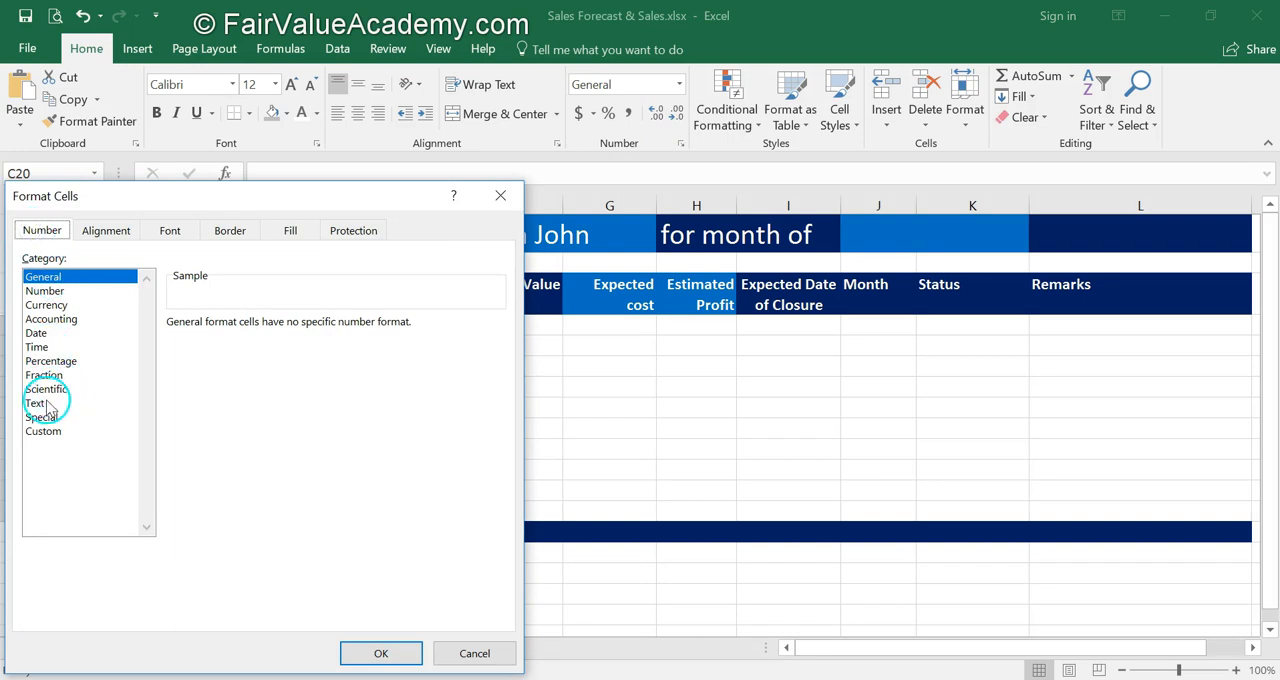
left_click(36, 336)
left_click(297, 366)
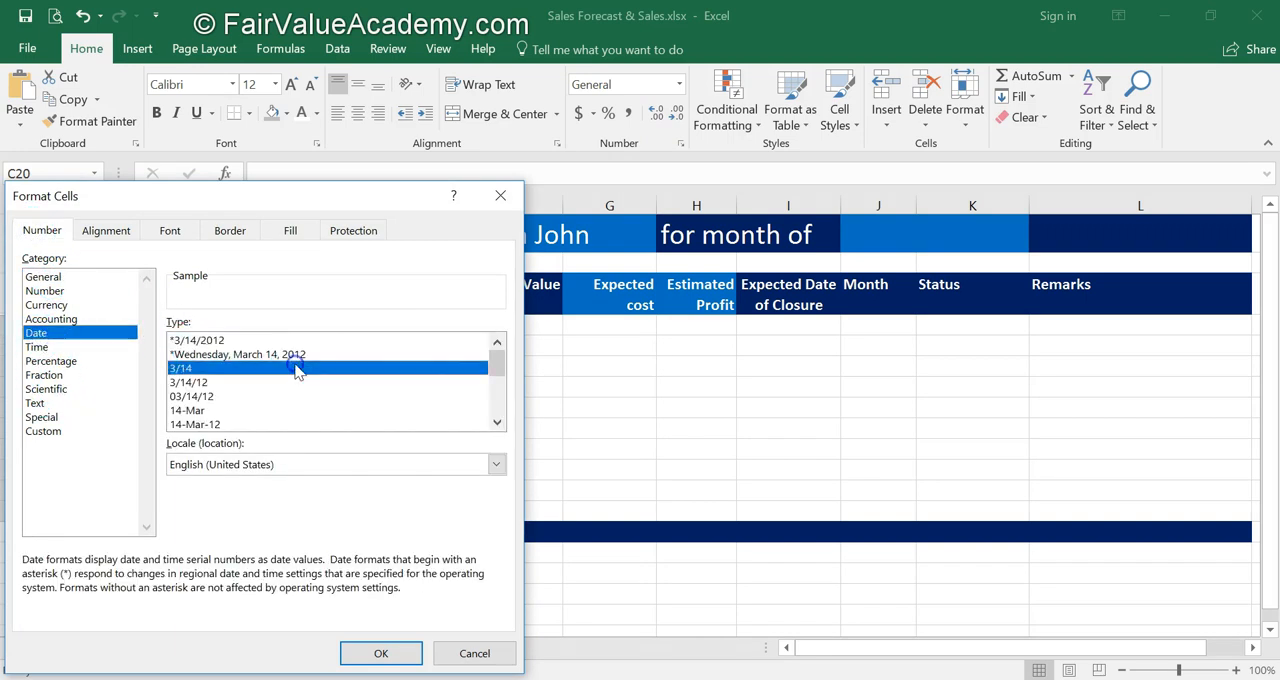
scroll(295, 366, "down", 3)
left_click(218, 424)
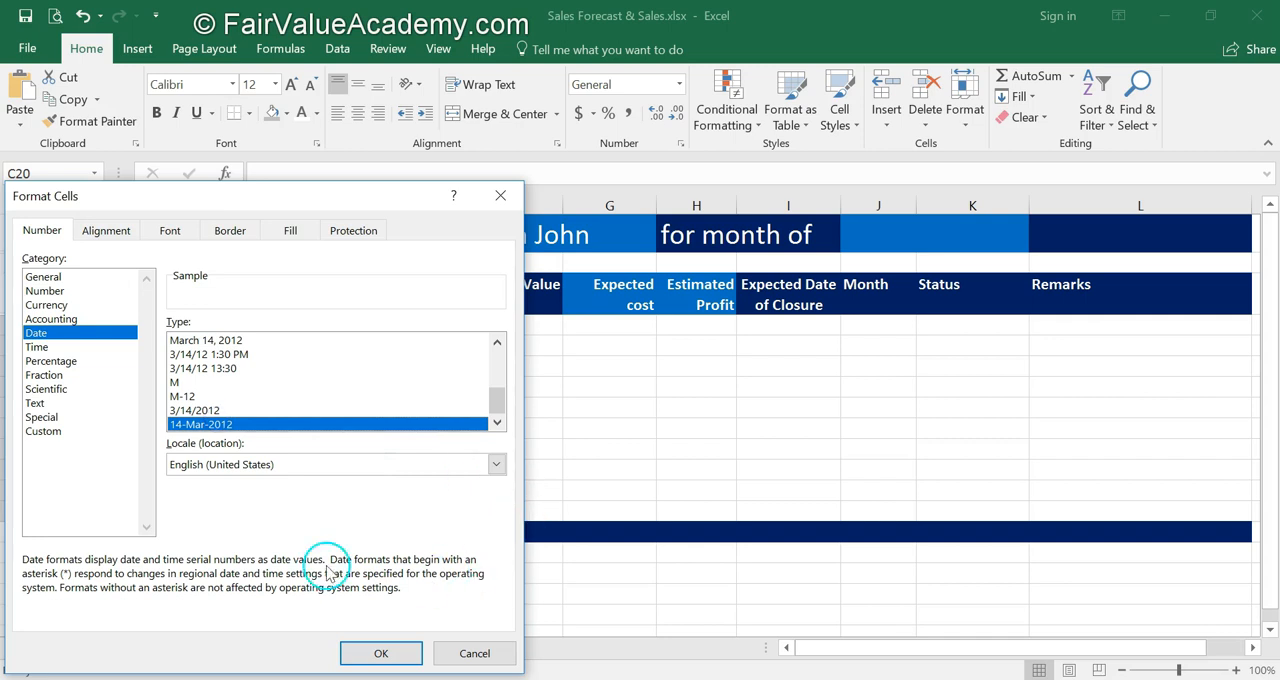
left_click(379, 653)
left_click(269, 405)
key("ctrl+z")
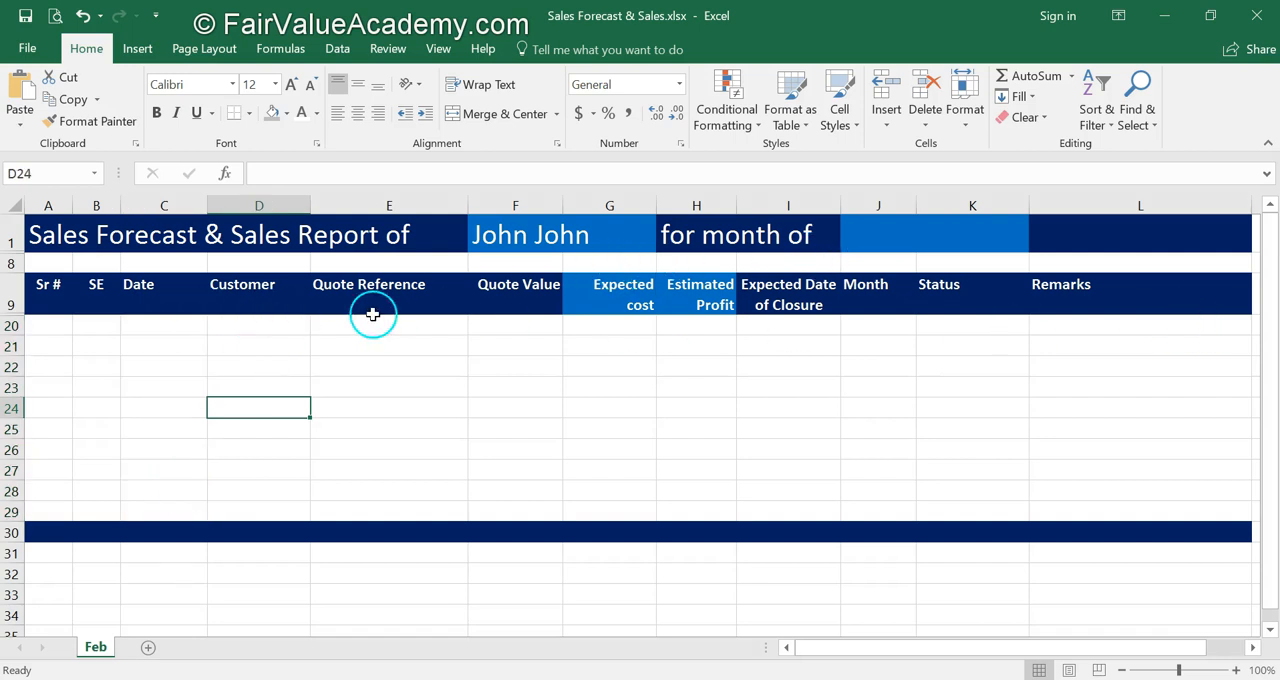
Apply a Date number format to the Expected Date of Closure cells I20:I29.
left_click(806, 294)
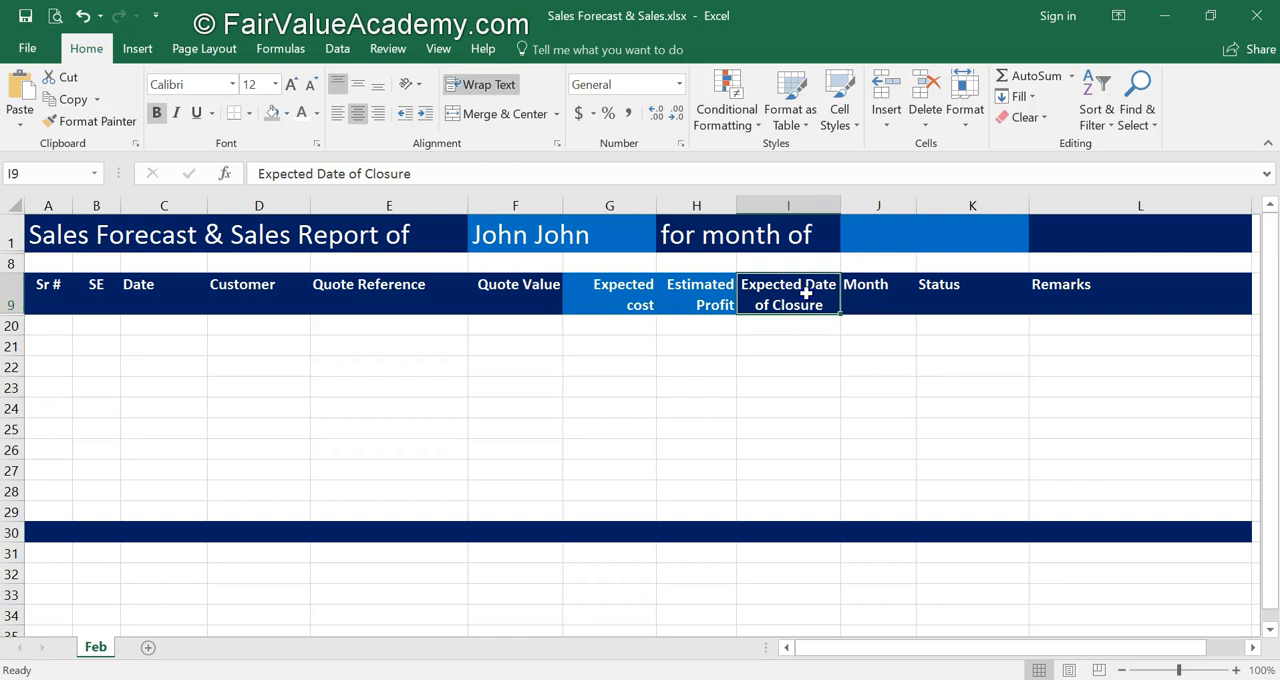
left_click_drag(784, 324, 784, 509)
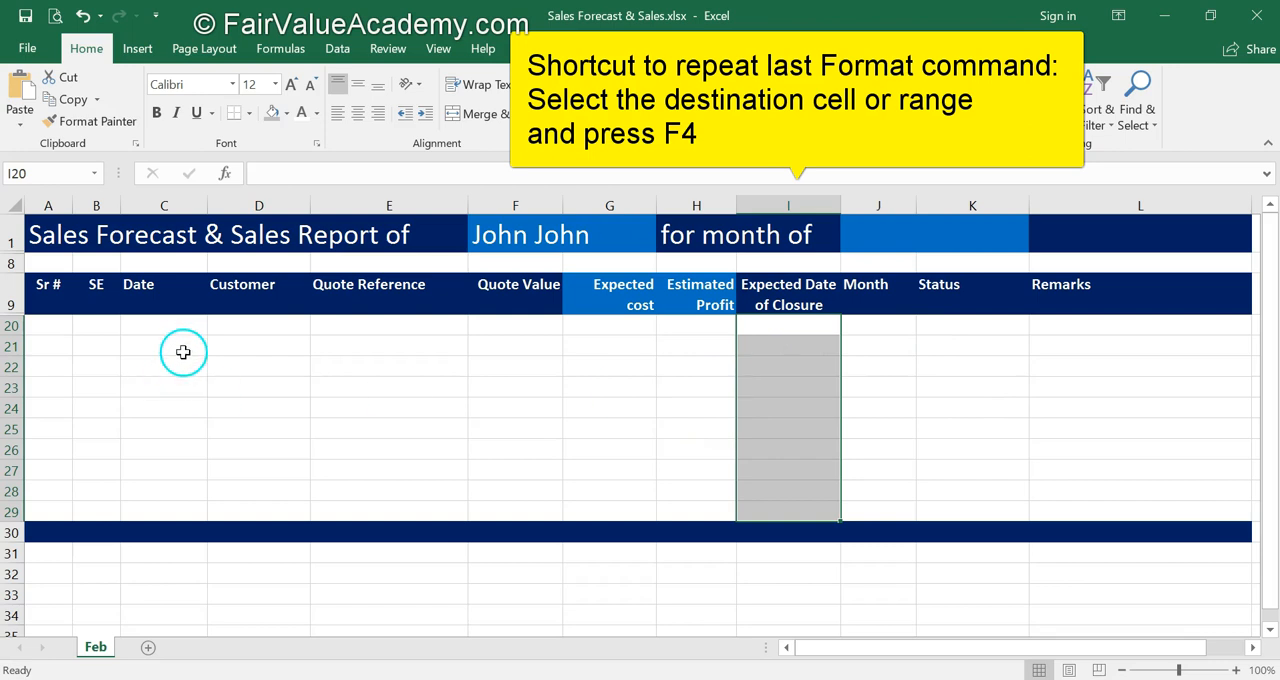
left_click(806, 406)
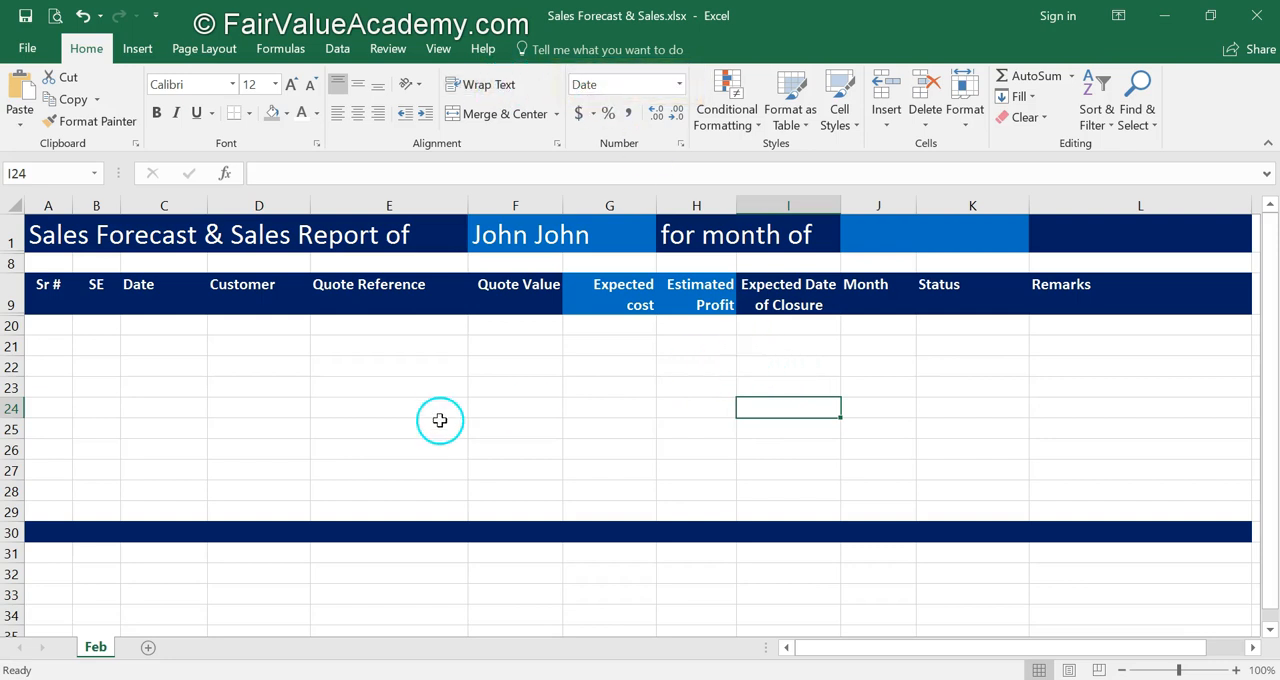
Format the Quote Value, Expected cost and Estimated Profit cells F20:H30 as Currency with no decimal places.
left_click(540, 295)
left_click(590, 295)
left_click(704, 294)
left_click_drag(514, 328, 674, 531)
left_click(679, 84)
left_click(650, 192)
left_click(676, 114)
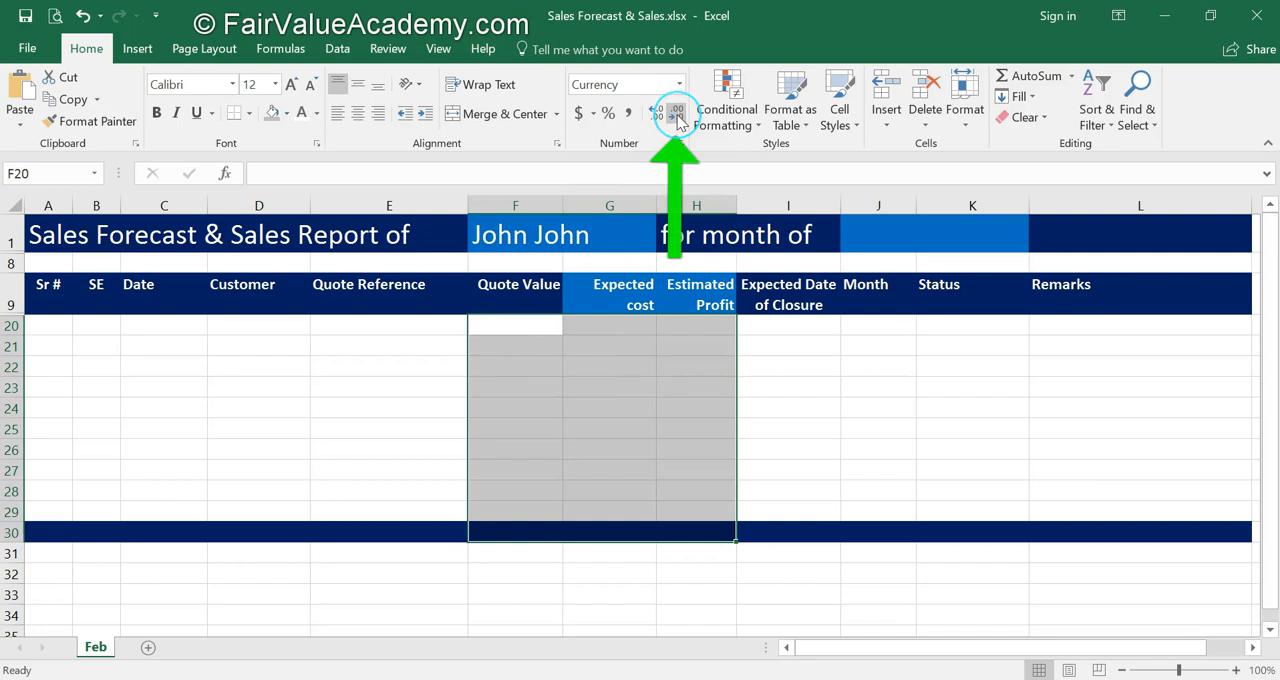
left_click(677, 116)
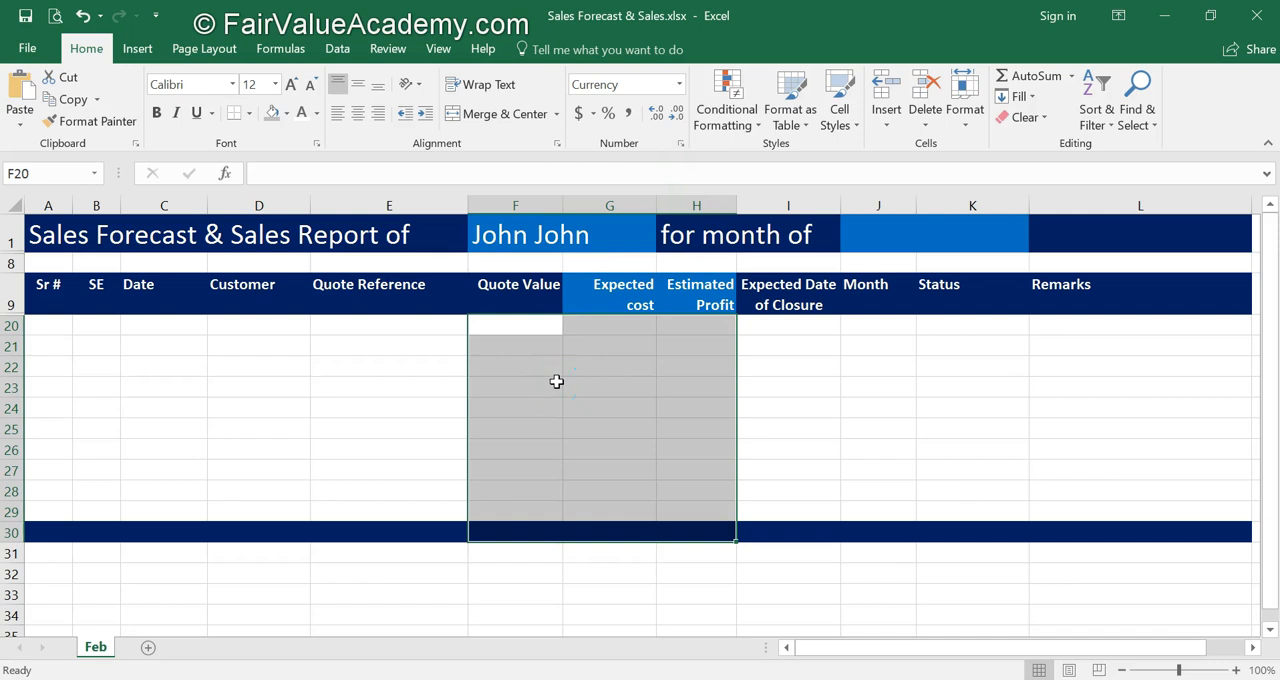
Format the Month cells J20:J29 as Number with 0 decimal places.
left_click_drag(876, 326, 866, 511)
right_click(889, 349)
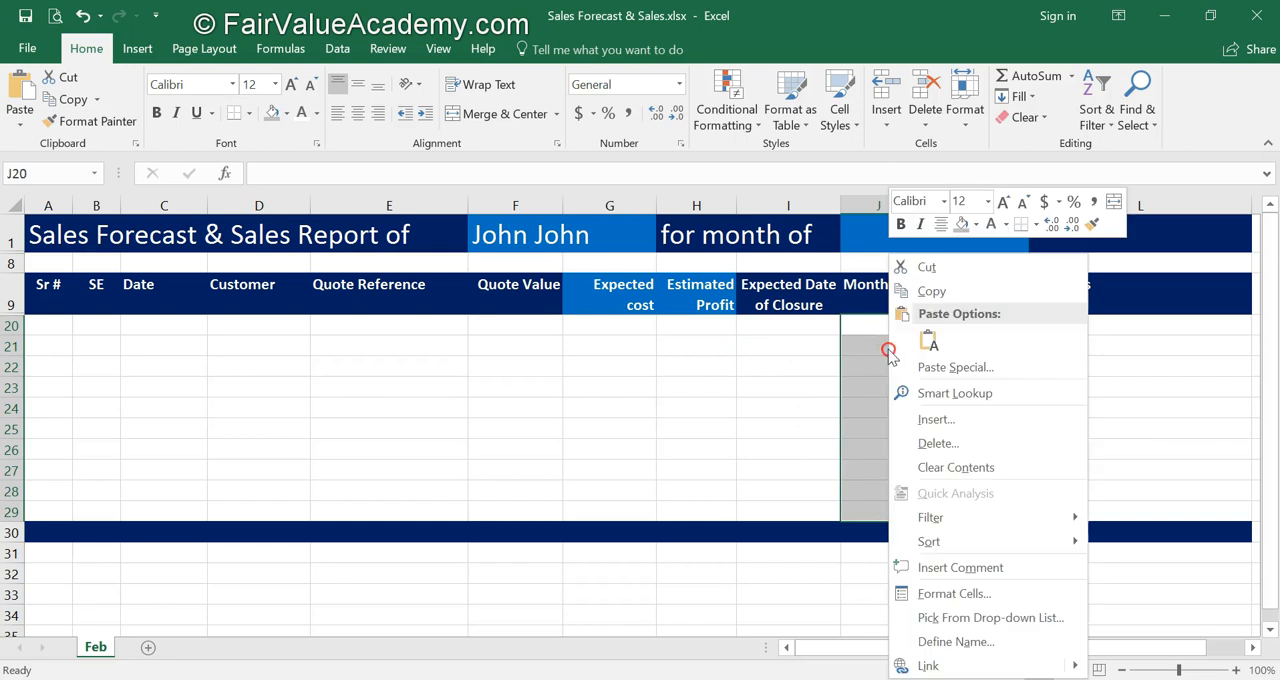
left_click(945, 592)
left_click(745, 290)
left_click(983, 330)
left_click(983, 330)
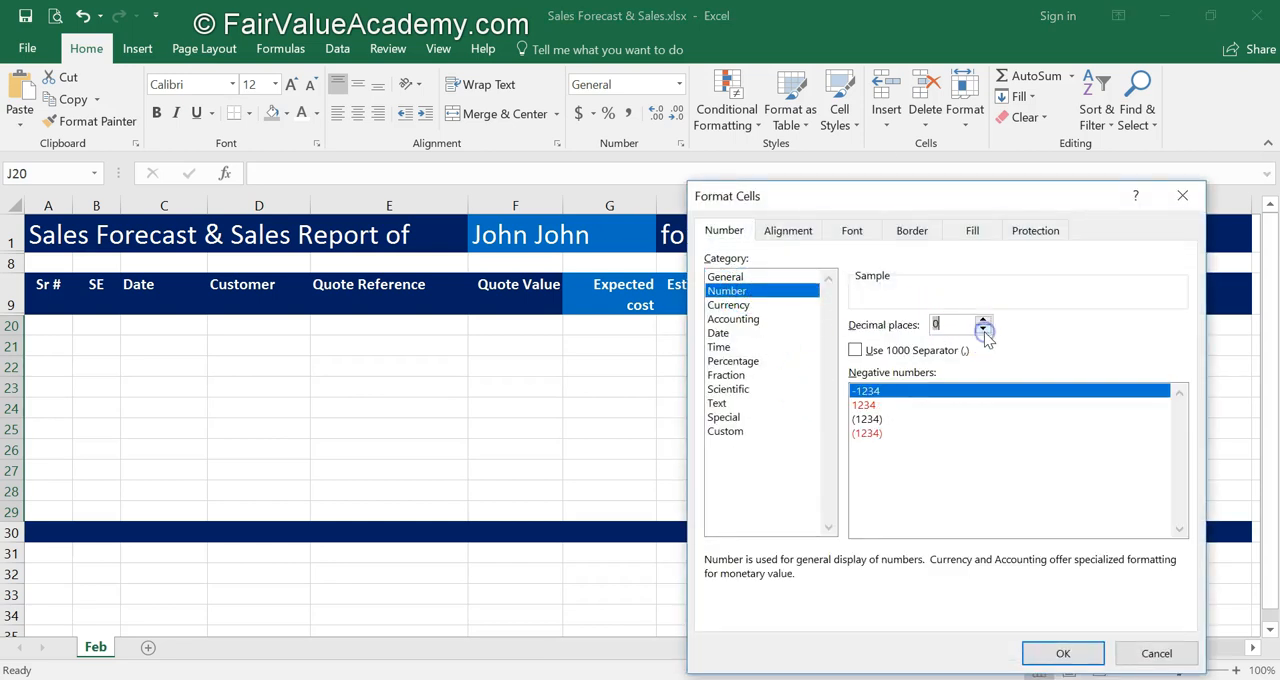
left_click(1066, 655)
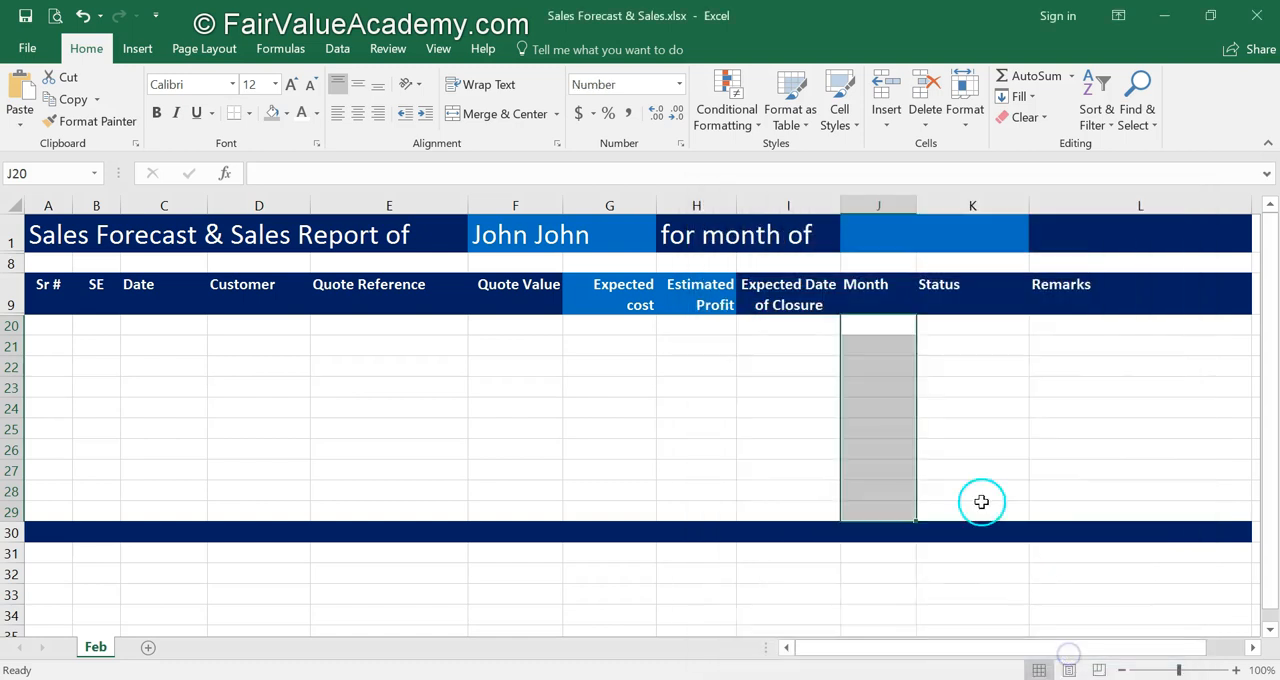
left_click(977, 458)
left_click(147, 323)
left_click_drag(268, 306, 402, 368)
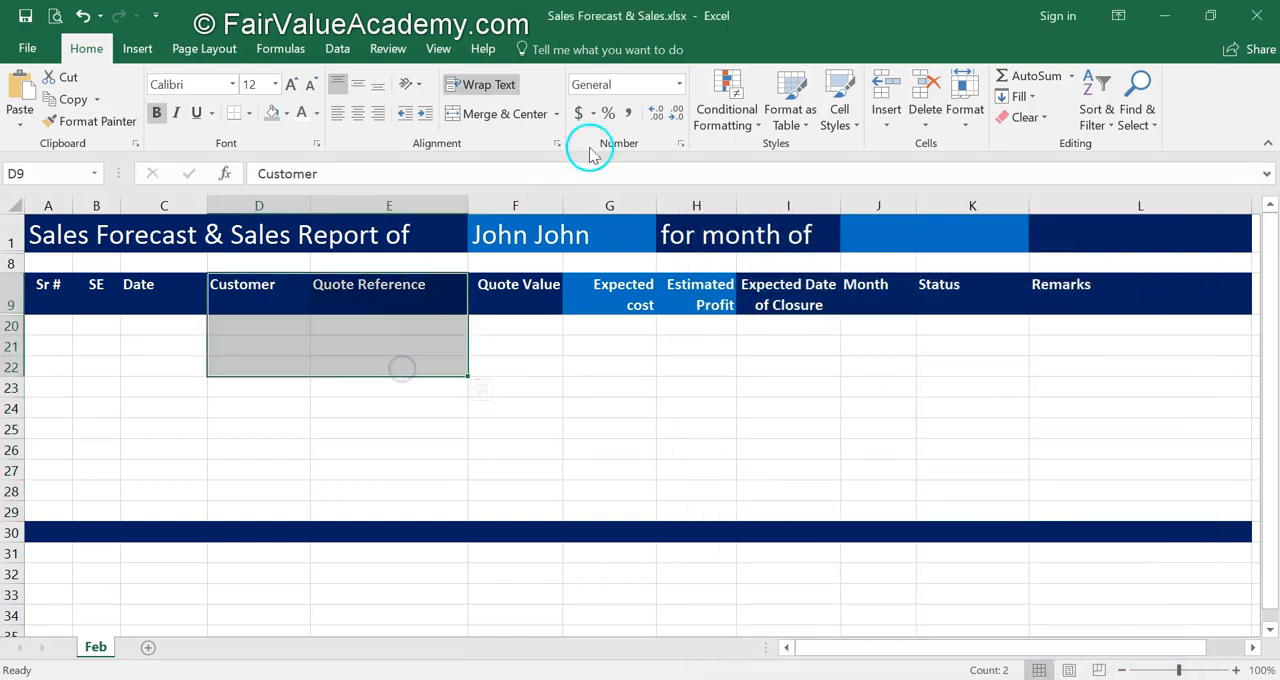
left_click(943, 305)
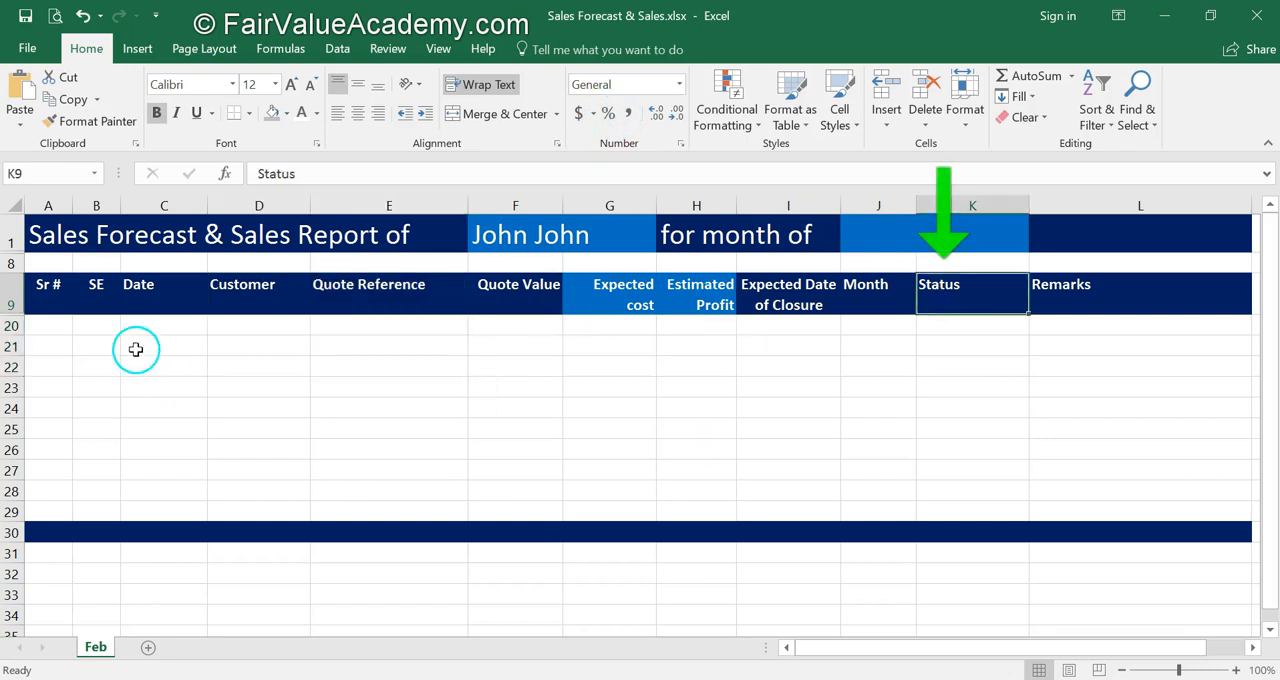
Unhide the rows between rows 1 and 8 that hold the status list and its explanations.
left_click_drag(11, 246, 10, 260)
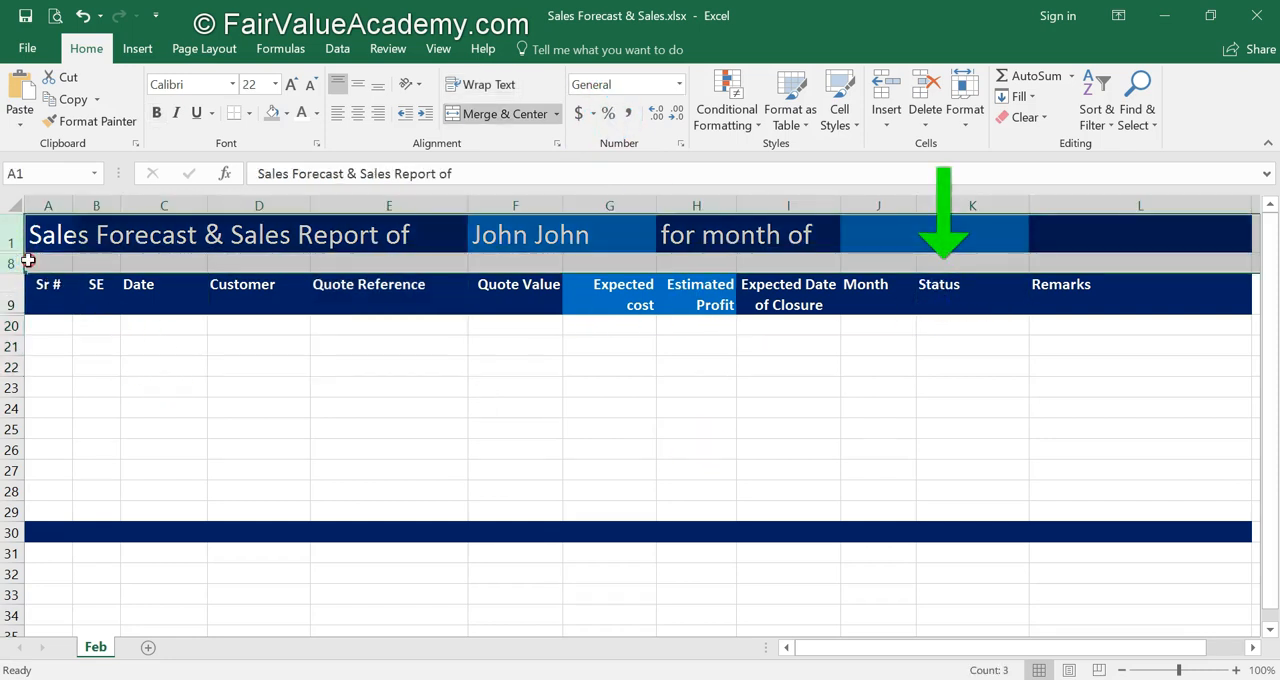
right_click(26, 261)
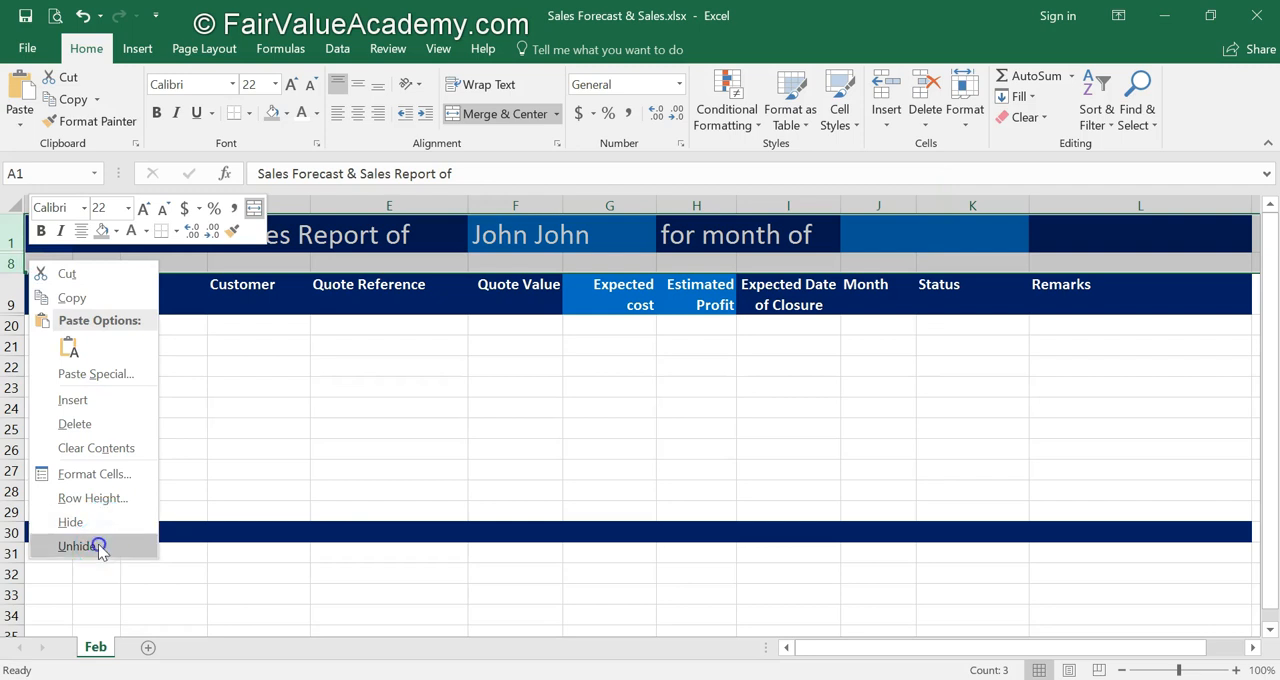
left_click(98, 547)
left_click(222, 346)
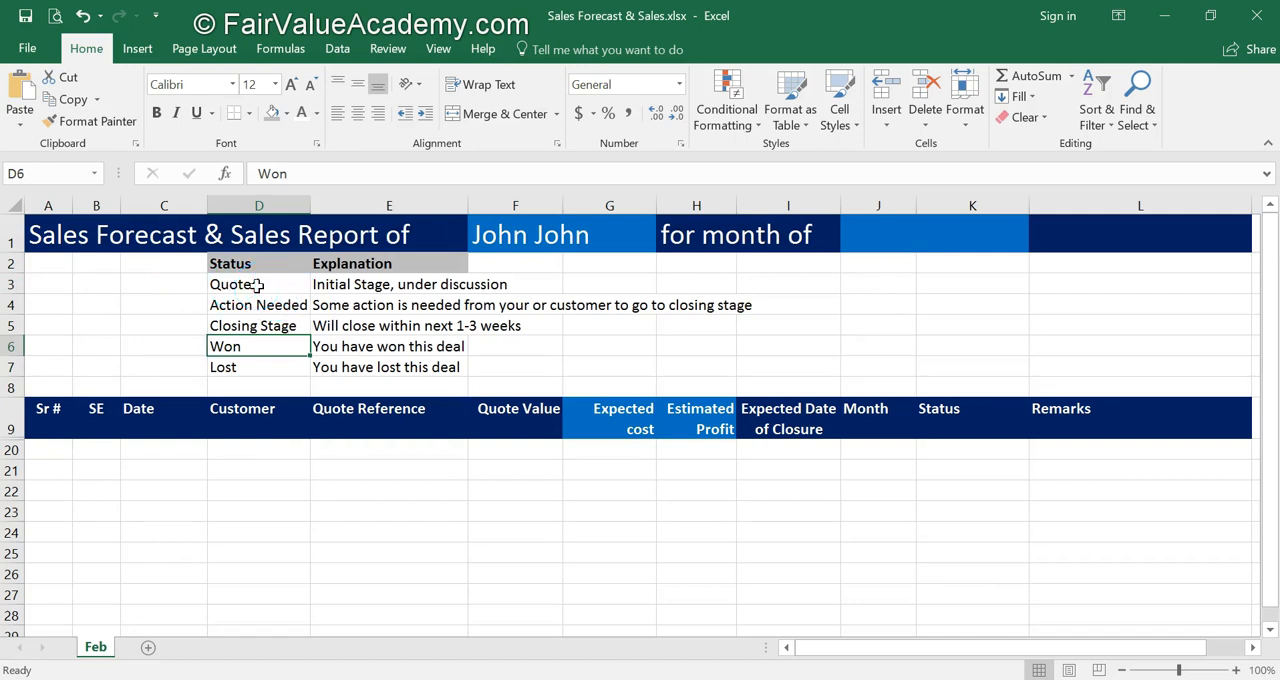
Set up list data validation on the Status cells K20:K29, using the statuses in D3:D7 as the source.
scroll(257, 287, "down", 1)
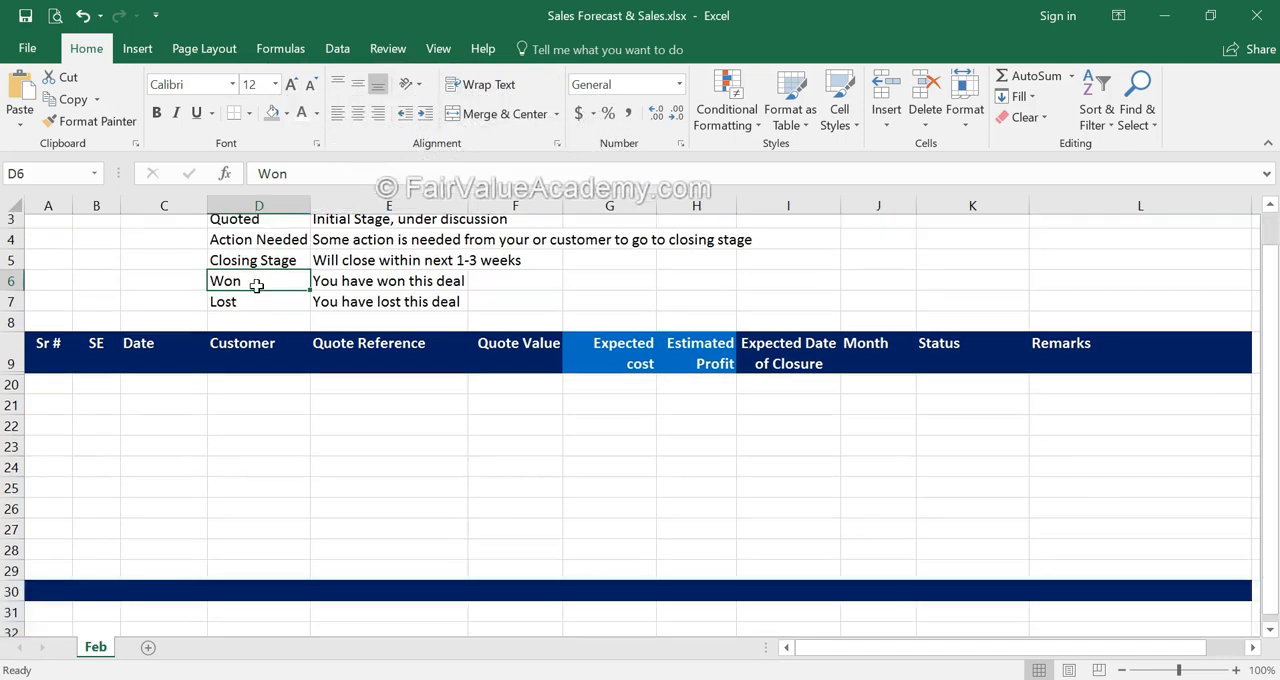
left_click_drag(1000, 374, 1000, 555)
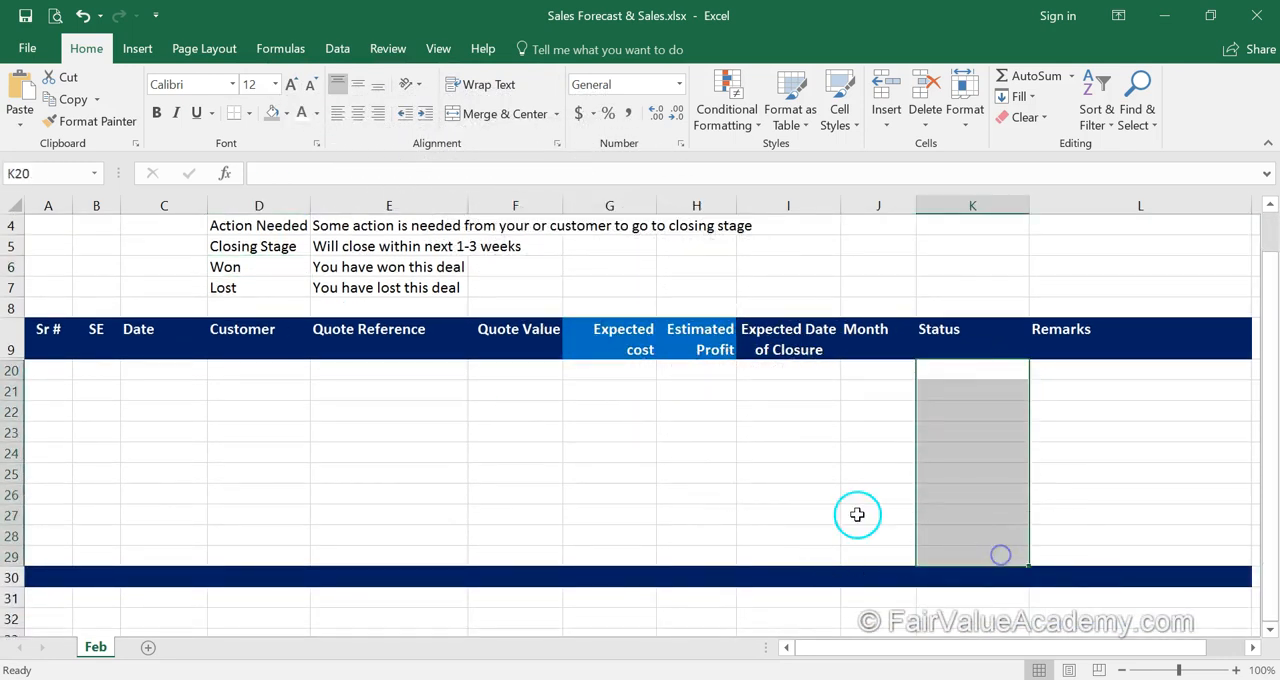
scroll(677, 441, "up", 1)
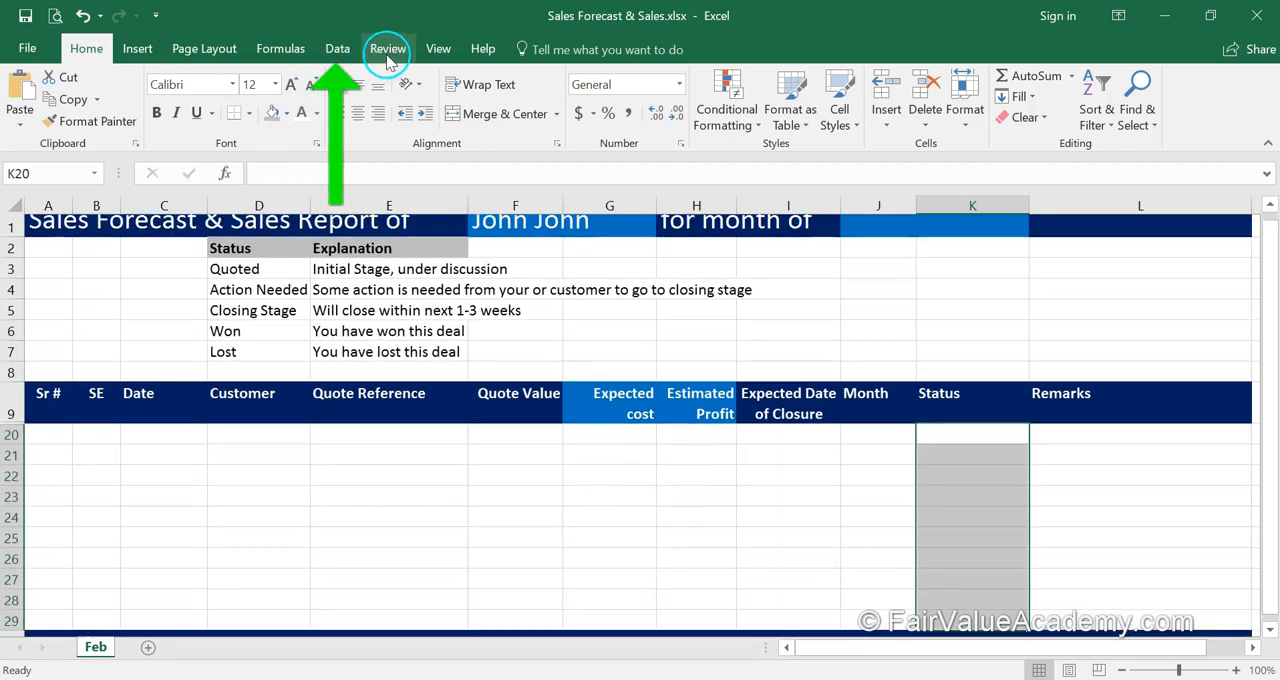
left_click(338, 50)
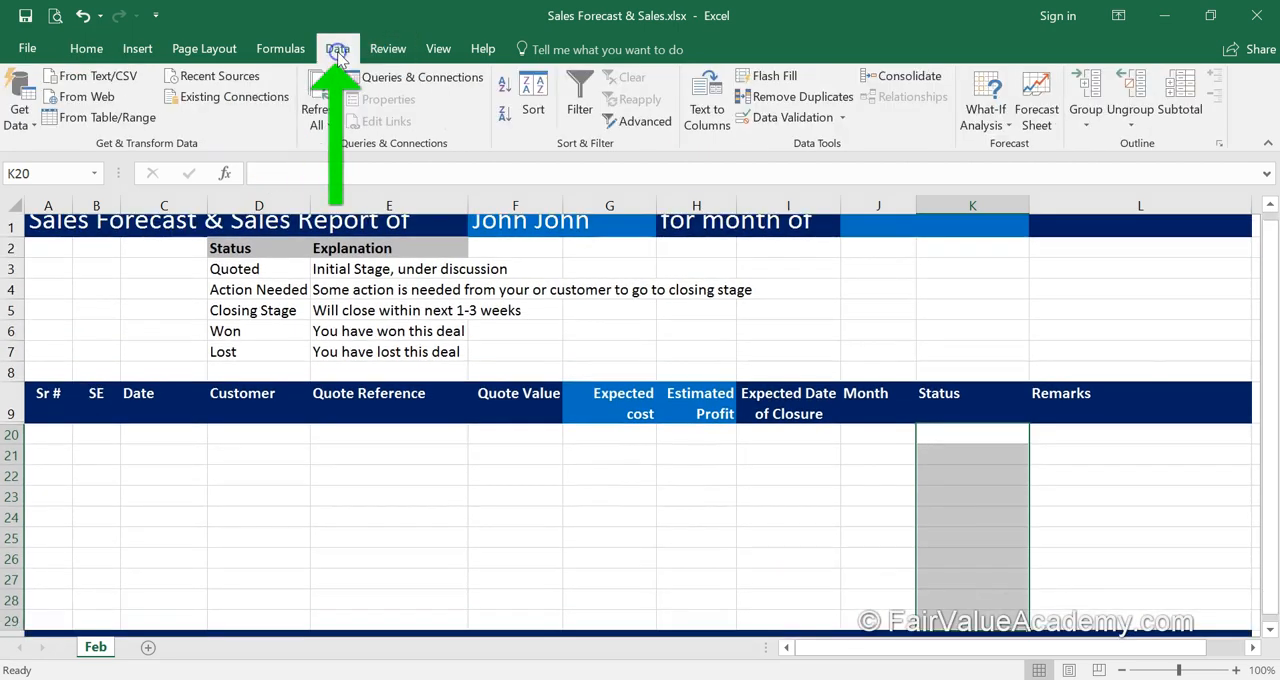
left_click(841, 119)
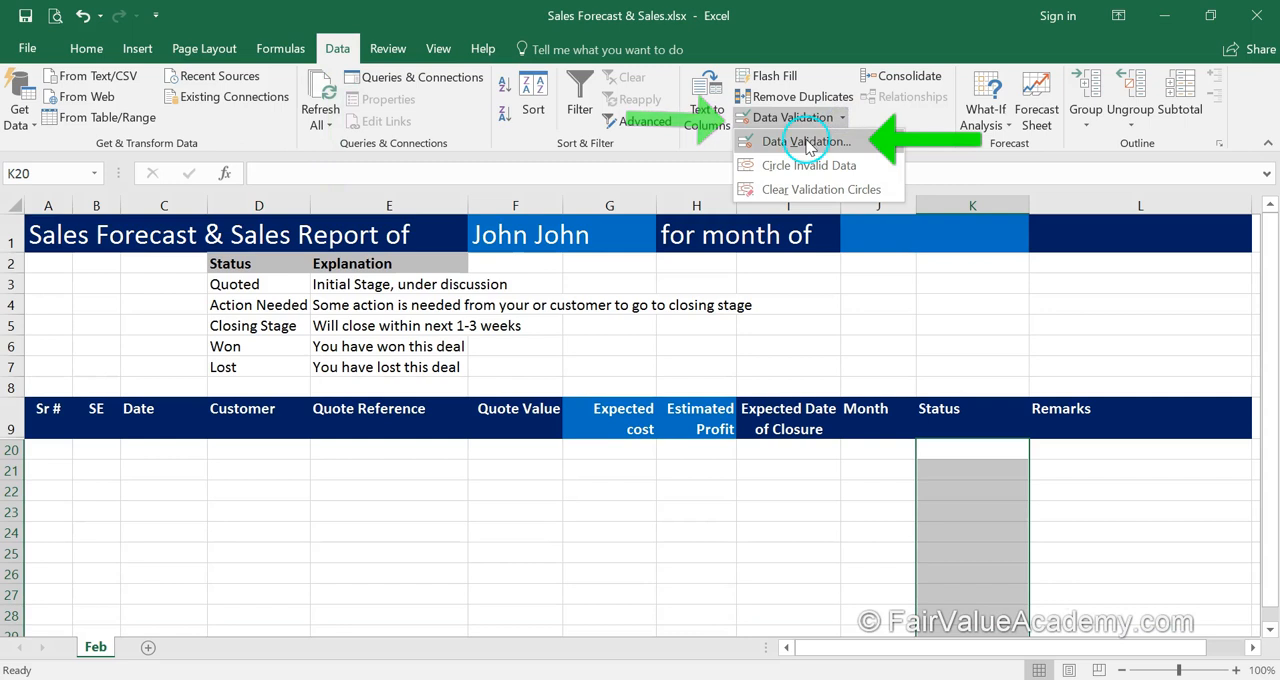
left_click(800, 141)
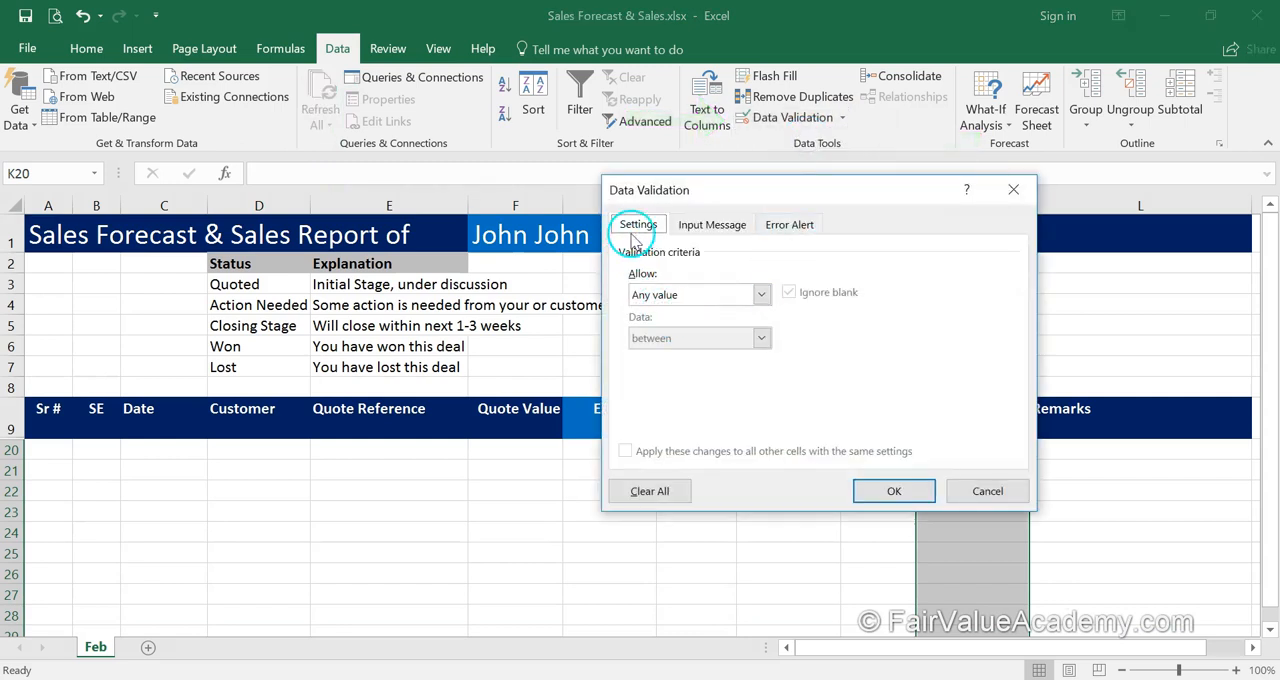
left_click(762, 294)
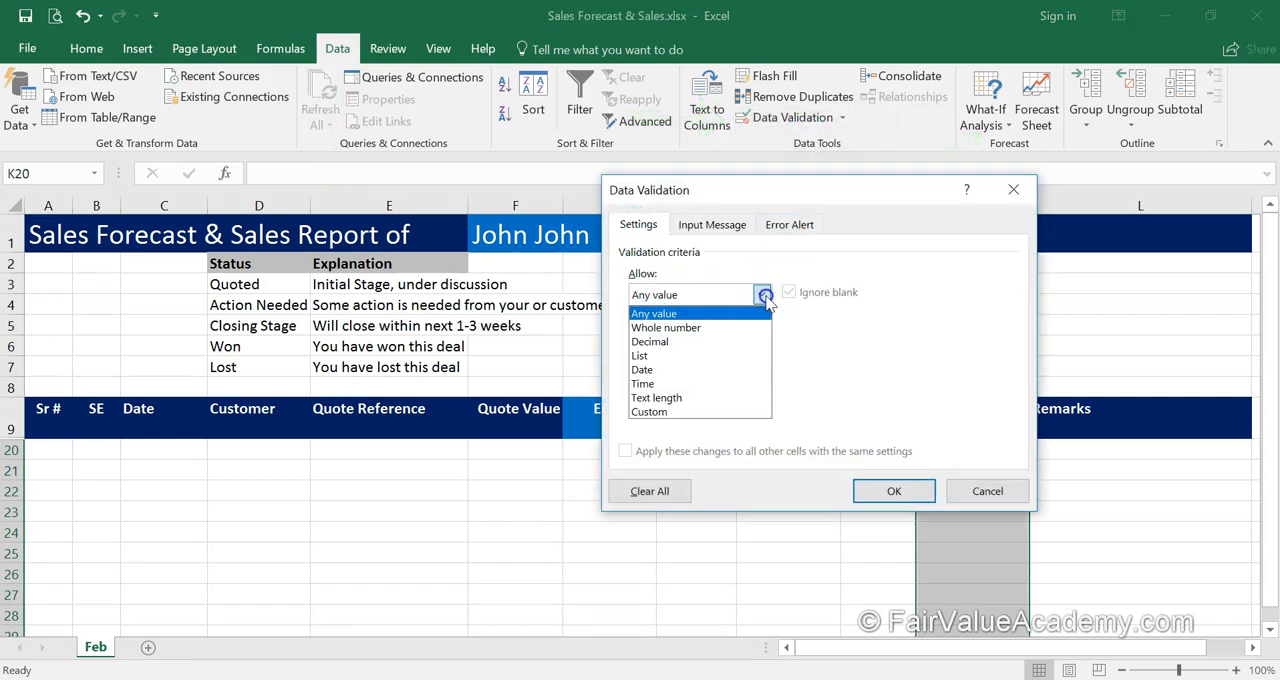
left_click(641, 355)
left_click(647, 378)
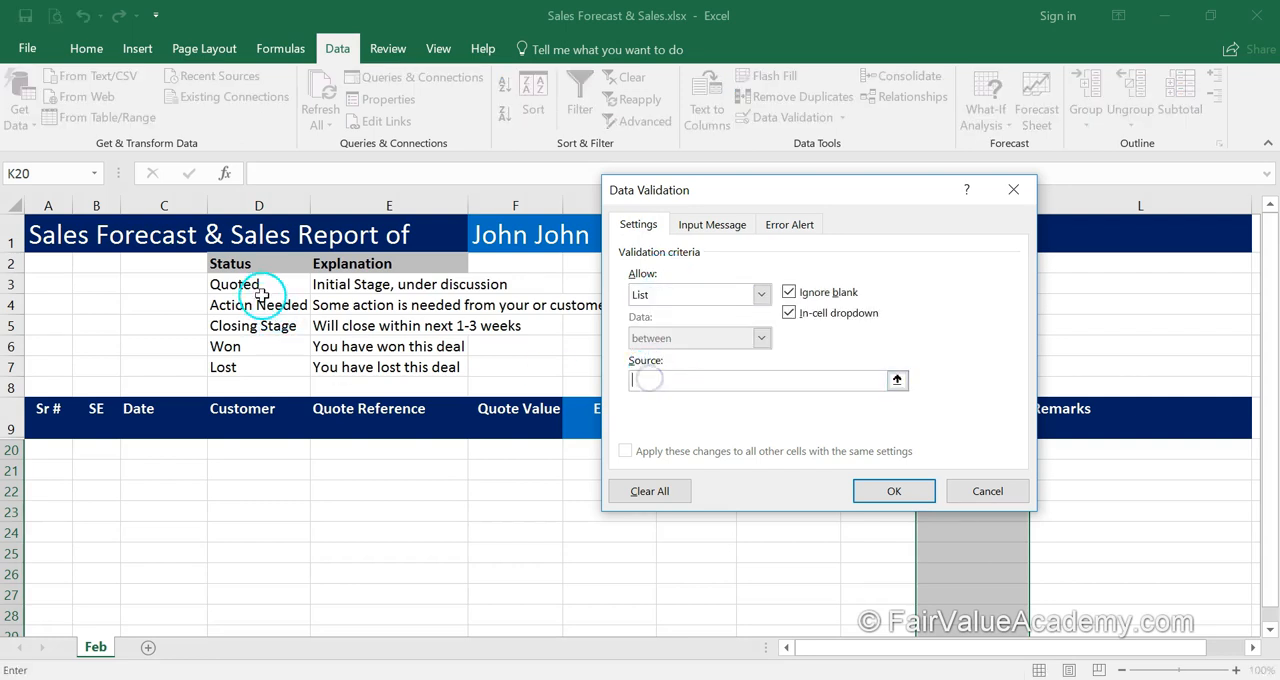
left_click_drag(259, 286, 250, 363)
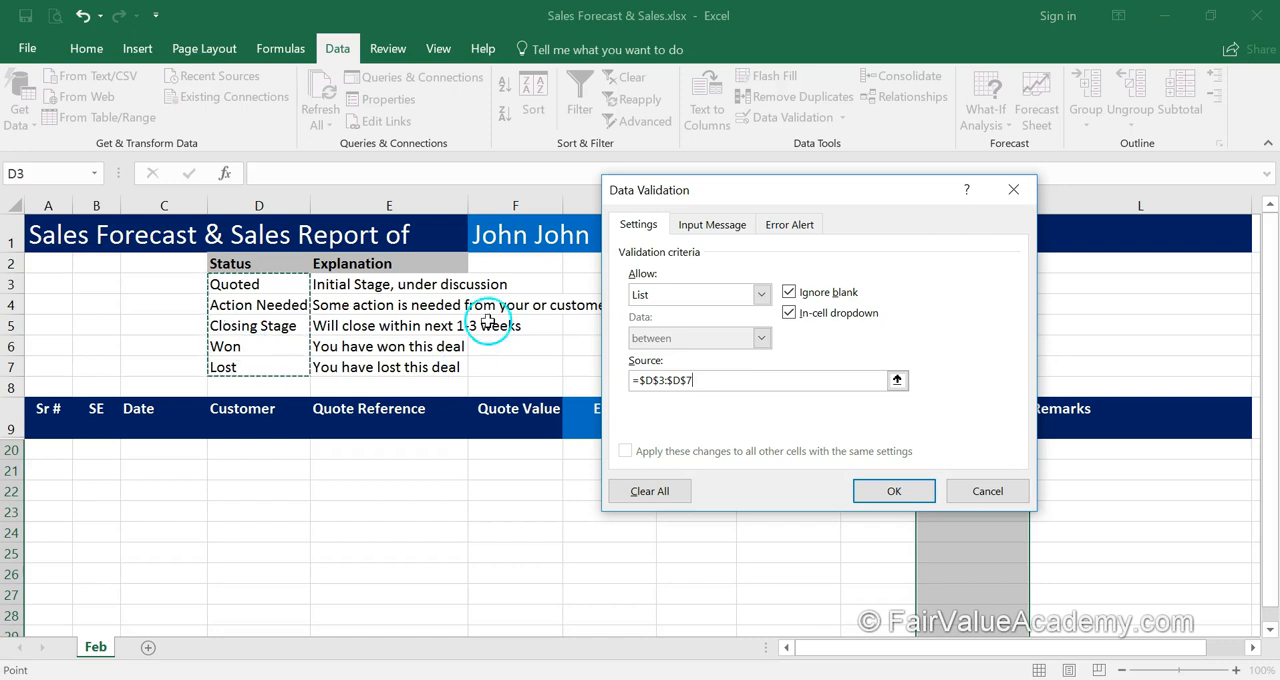
Enter "Click on the arrow button on the right of the cell to select from drop down list." as the validation's input and error messages.
left_click(714, 228)
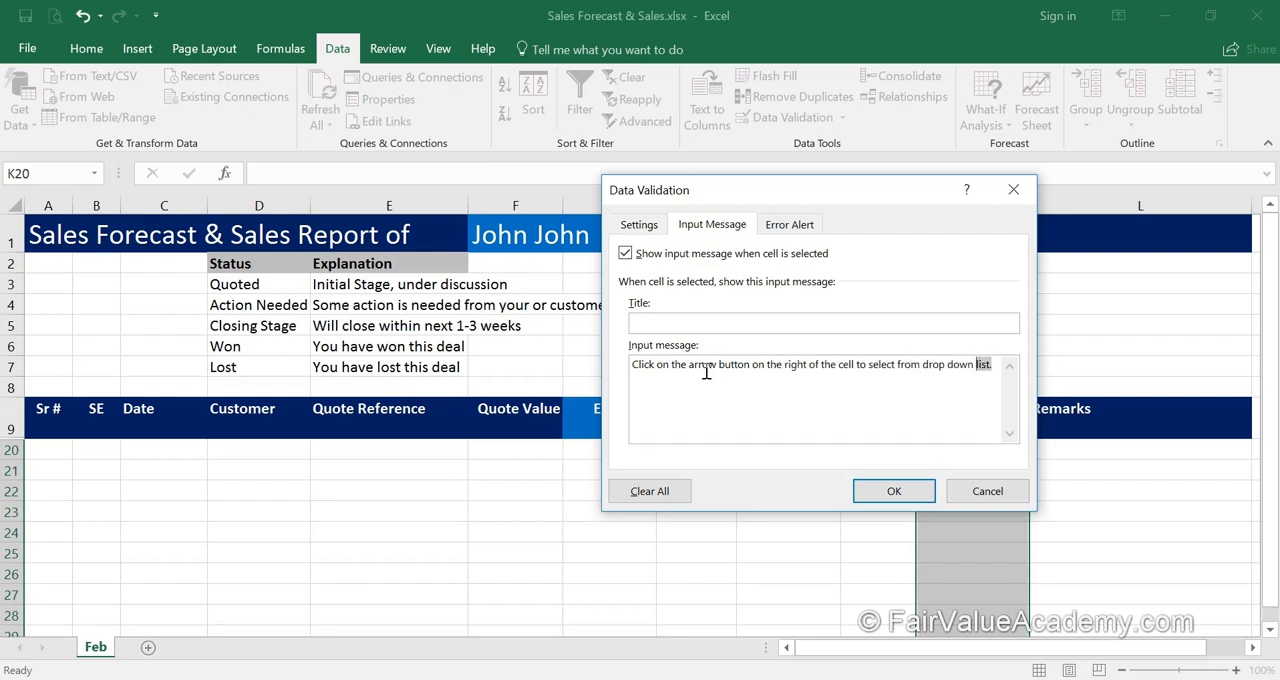
key("ctrl+shift+Left")
key("ctrl+shift+Left")
key("ctrl+shift+Left")
key("ctrl+shift+Left")
key("ctrl+shift+Left")
key("ctrl+shift+Left")
key("ctrl+shift+Left")
key("ctrl+shift+Left")
key("ctrl+shift+Left")
key("ctrl+shift+Left")
key("ctrl+shift+Left")
key("ctrl+shift+Left")
key("ctrl+shift+Left")
key("ctrl+shift+Left")
key("ctrl+shift+Left")
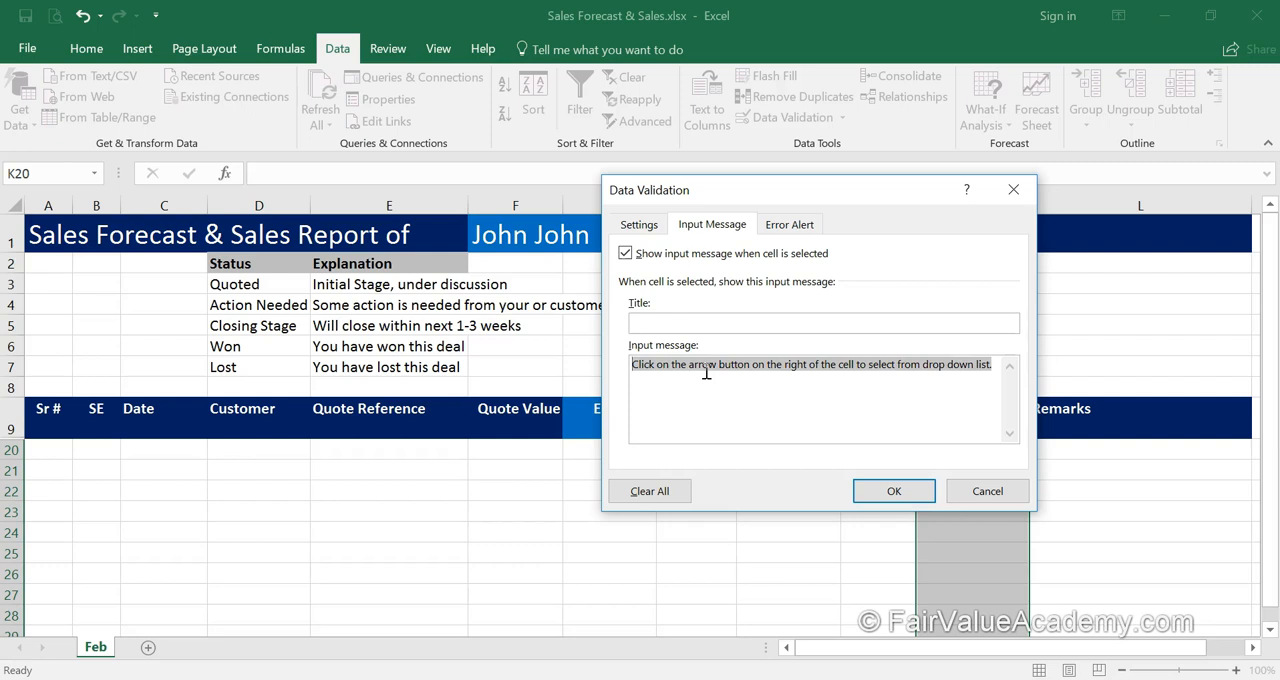
left_click(800, 222)
left_click(859, 385)
key("ctrl+v")
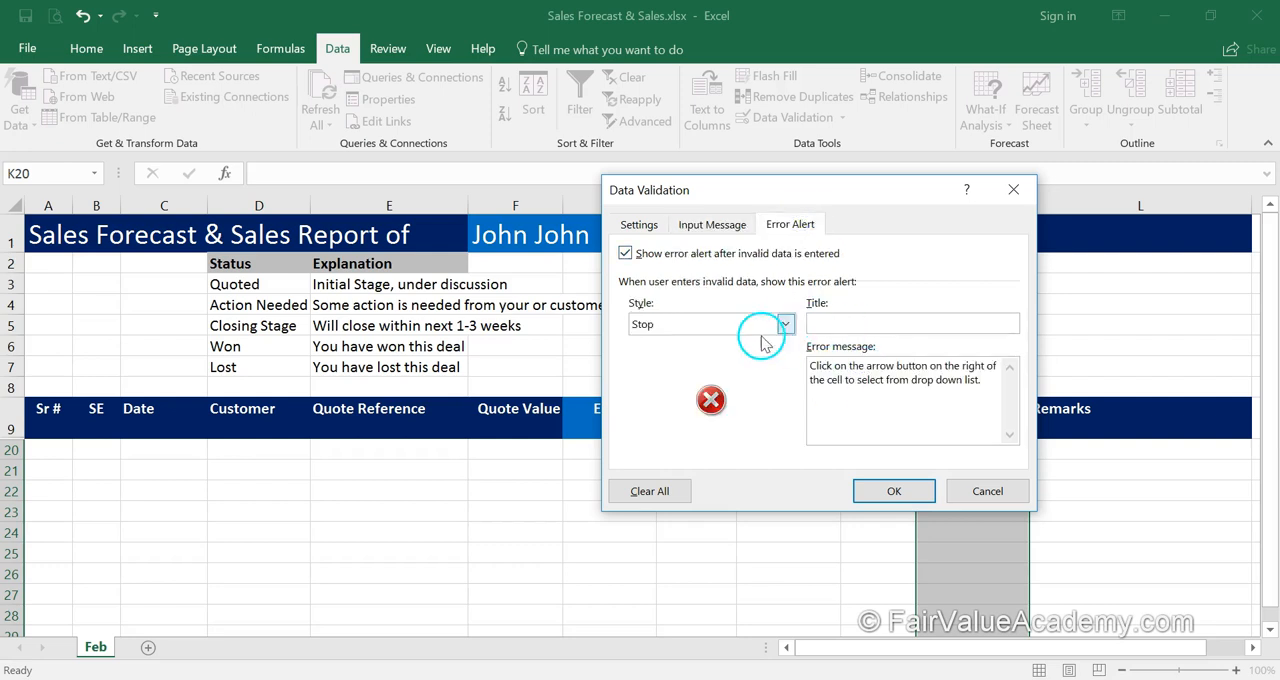
Review the input message and error alert, apply the data validation to the Status cells, and select K20 to check its prompt.
left_click(710, 224)
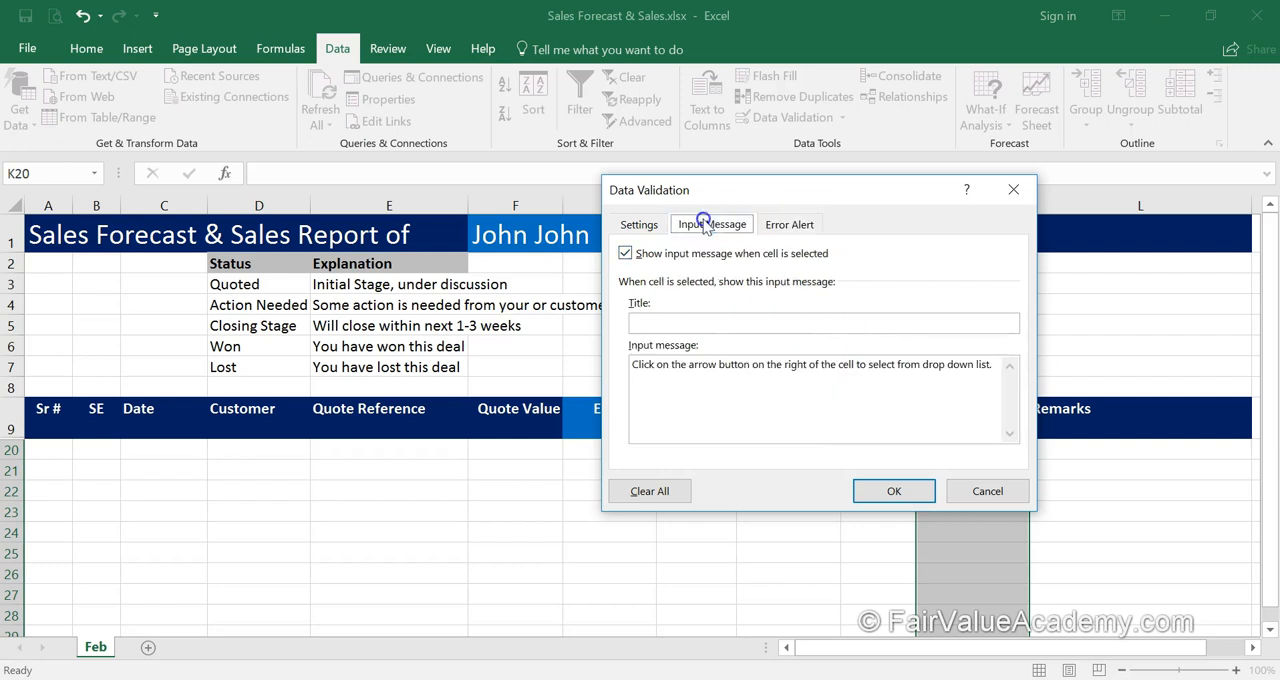
left_click(790, 224)
left_click(894, 491)
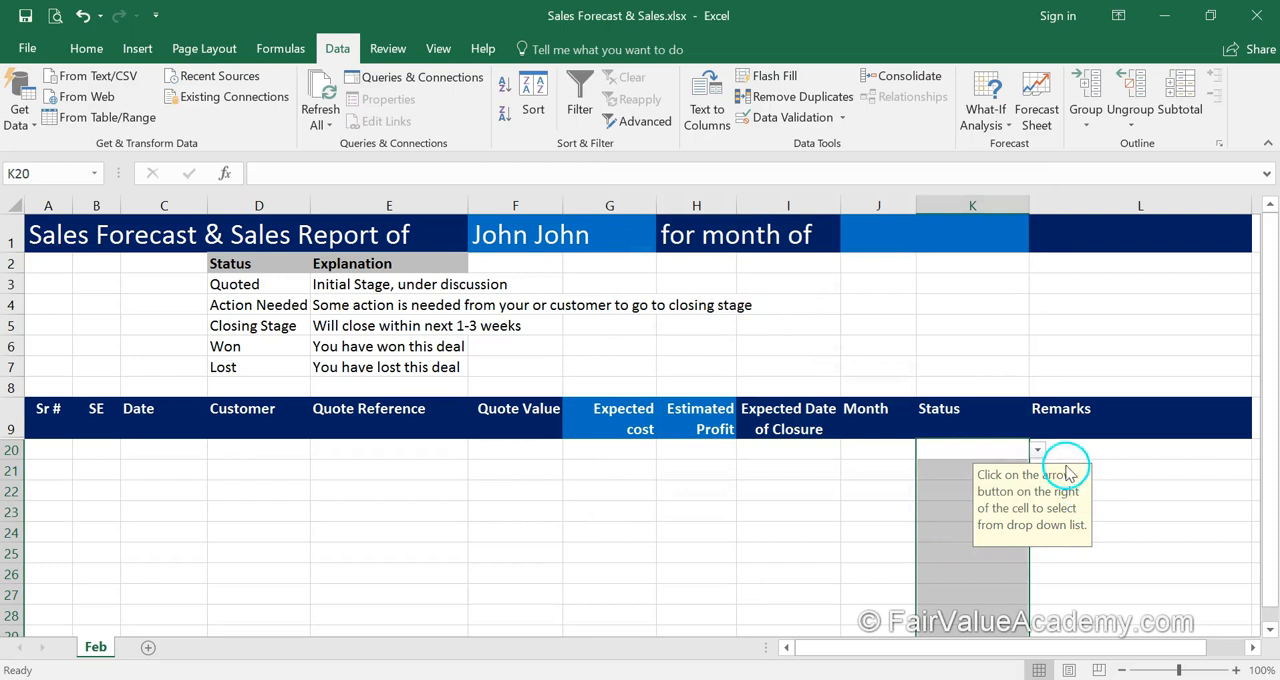
left_click(961, 456)
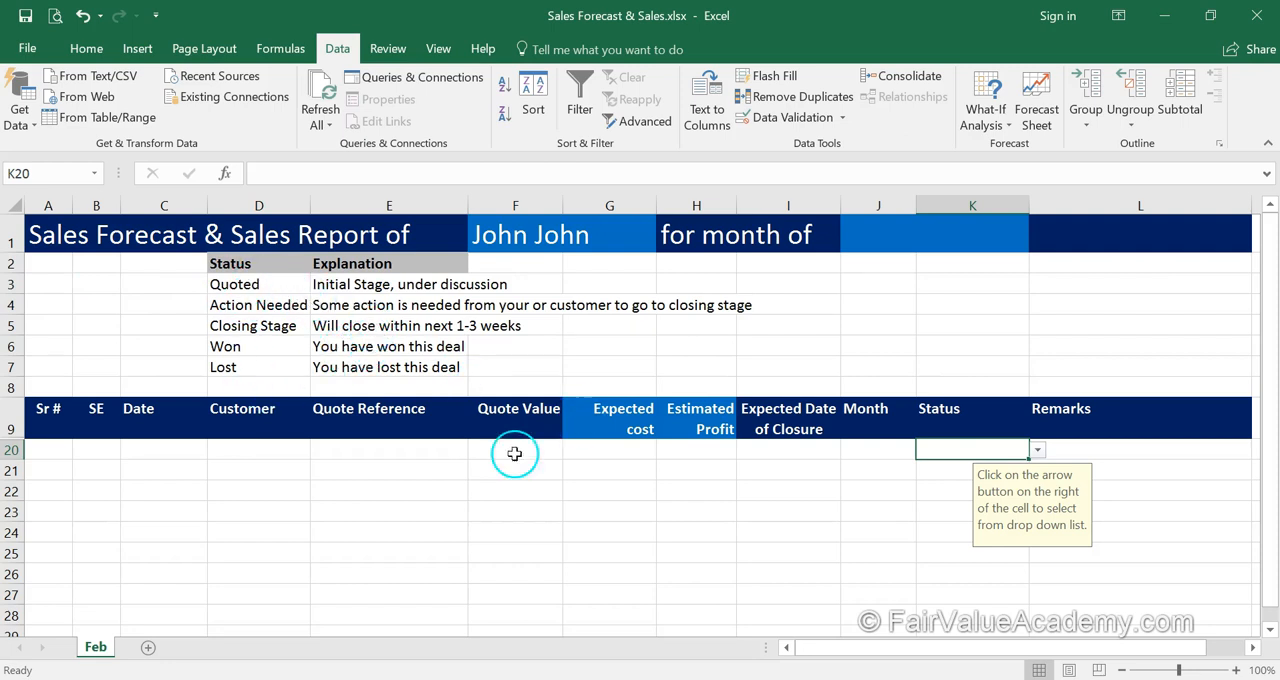
Hide rows 2 to 7 that hold the status list and its explanations.
left_click_drag(228, 284, 220, 360)
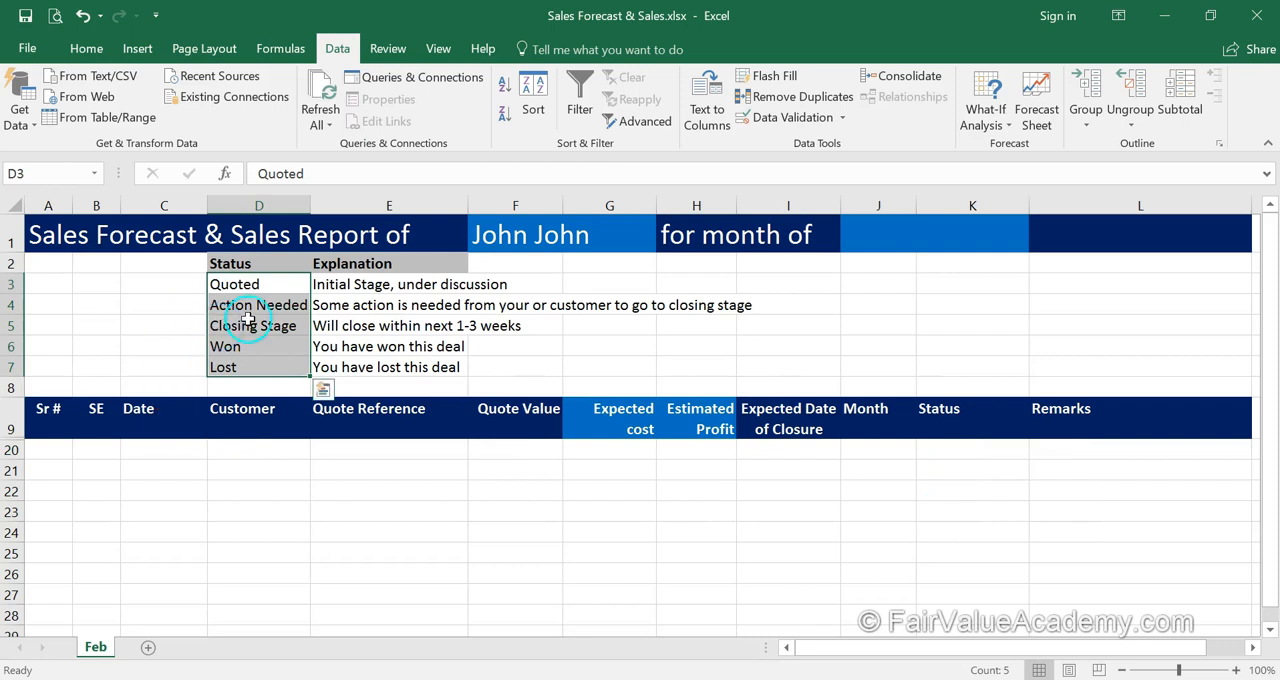
left_click(158, 324)
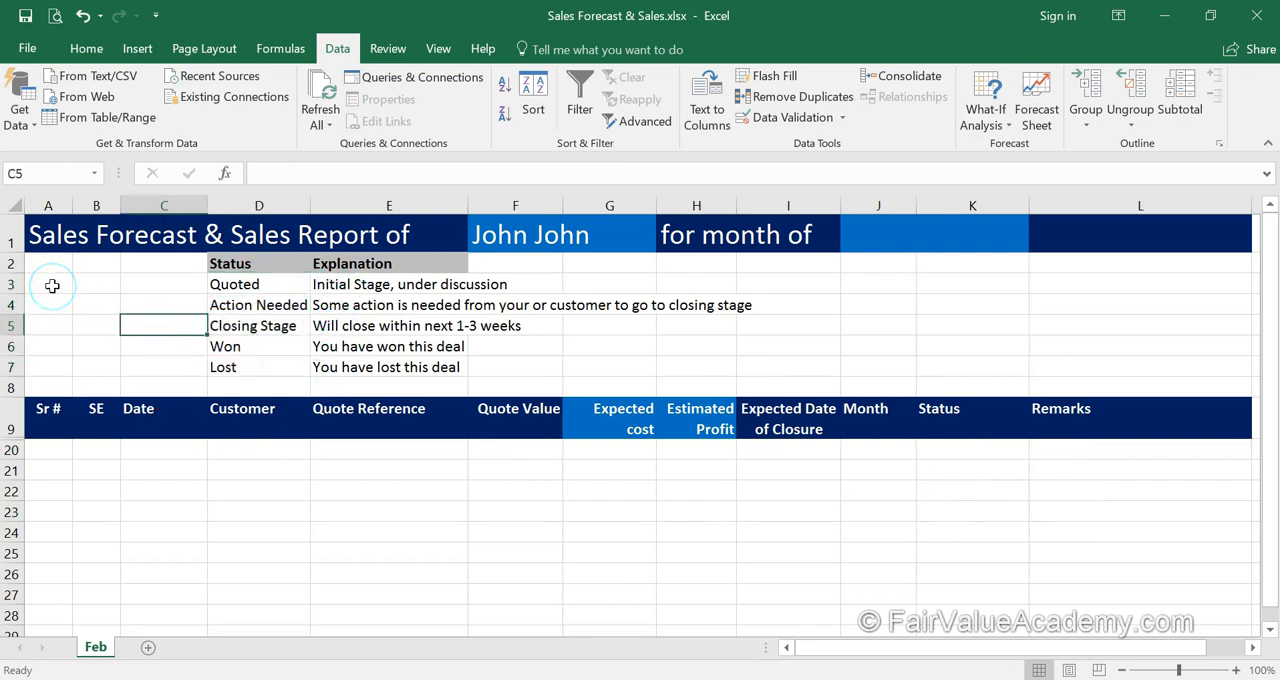
left_click(12, 272)
left_click_drag(12, 264, 12, 375)
right_click(116, 327)
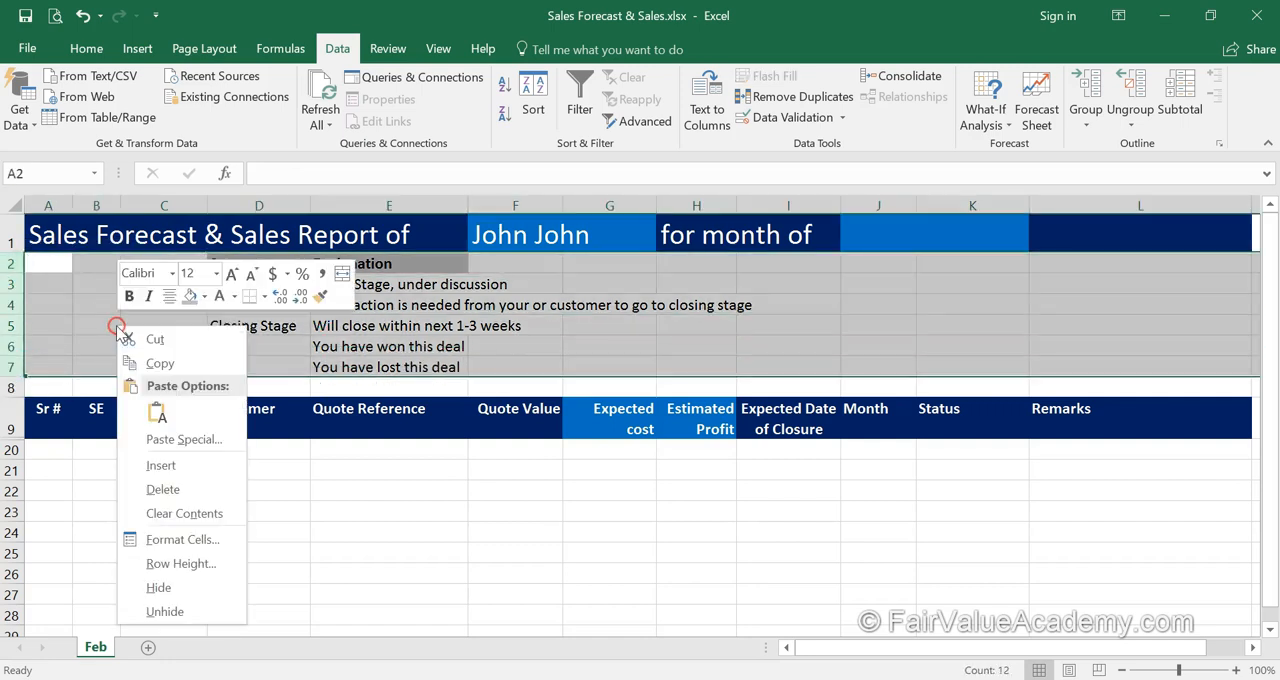
left_click(163, 589)
left_click(205, 413)
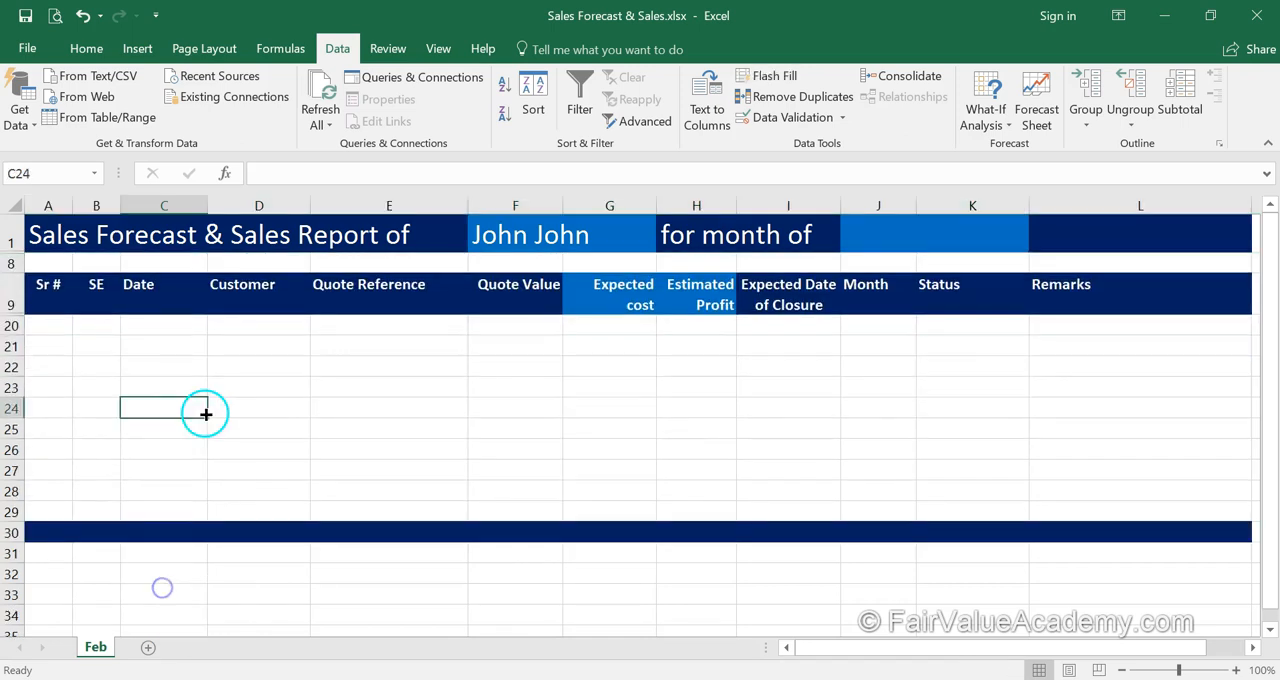
Unhide the data rows between rows 9 and 20.
left_click_drag(12, 302, 13, 325)
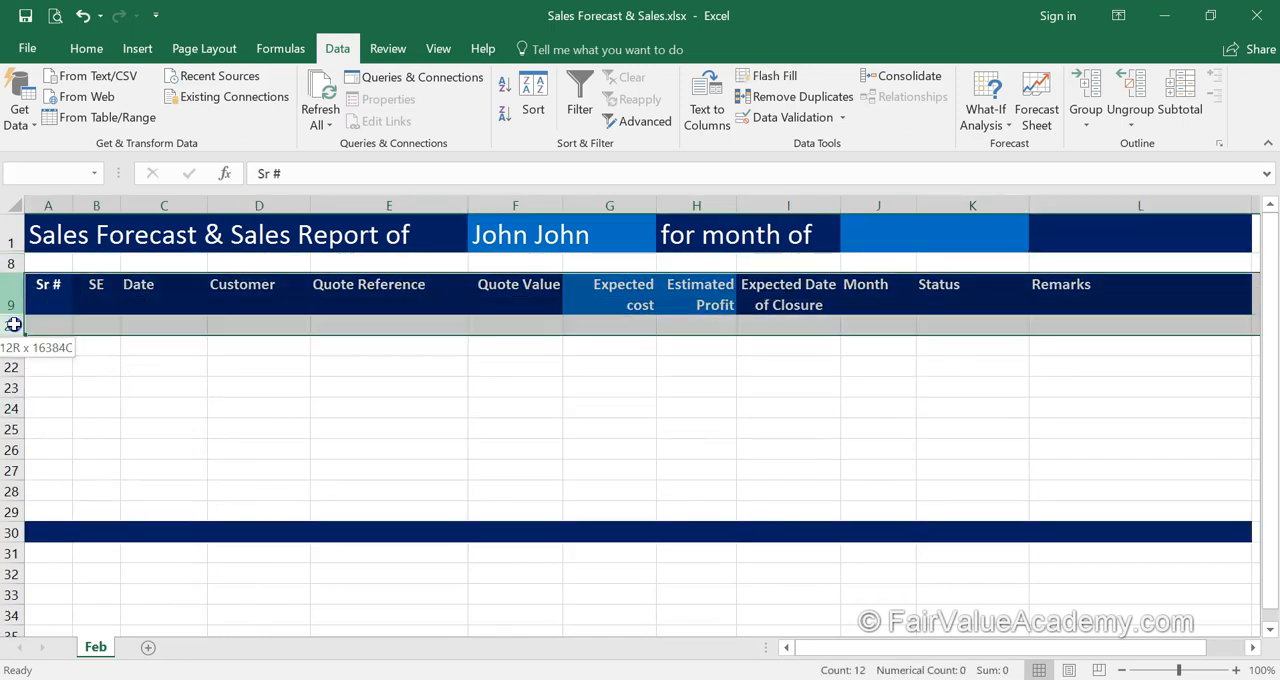
right_click(46, 325)
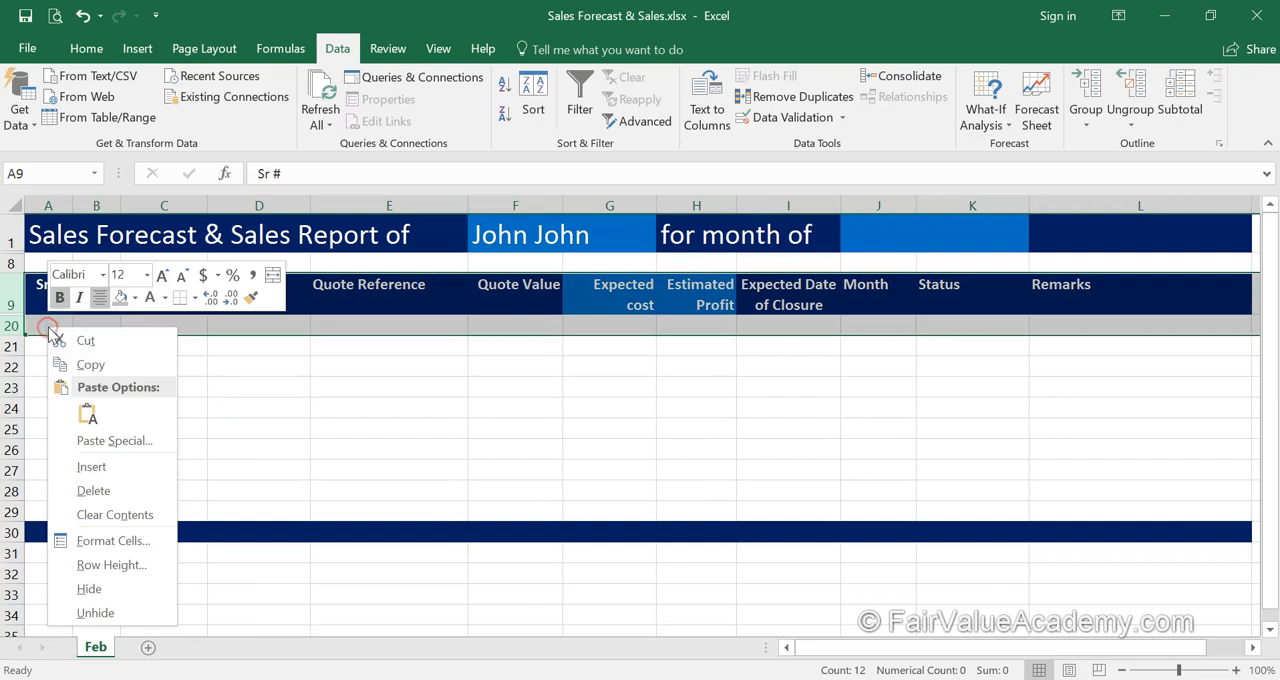
left_click(98, 612)
left_click(253, 449)
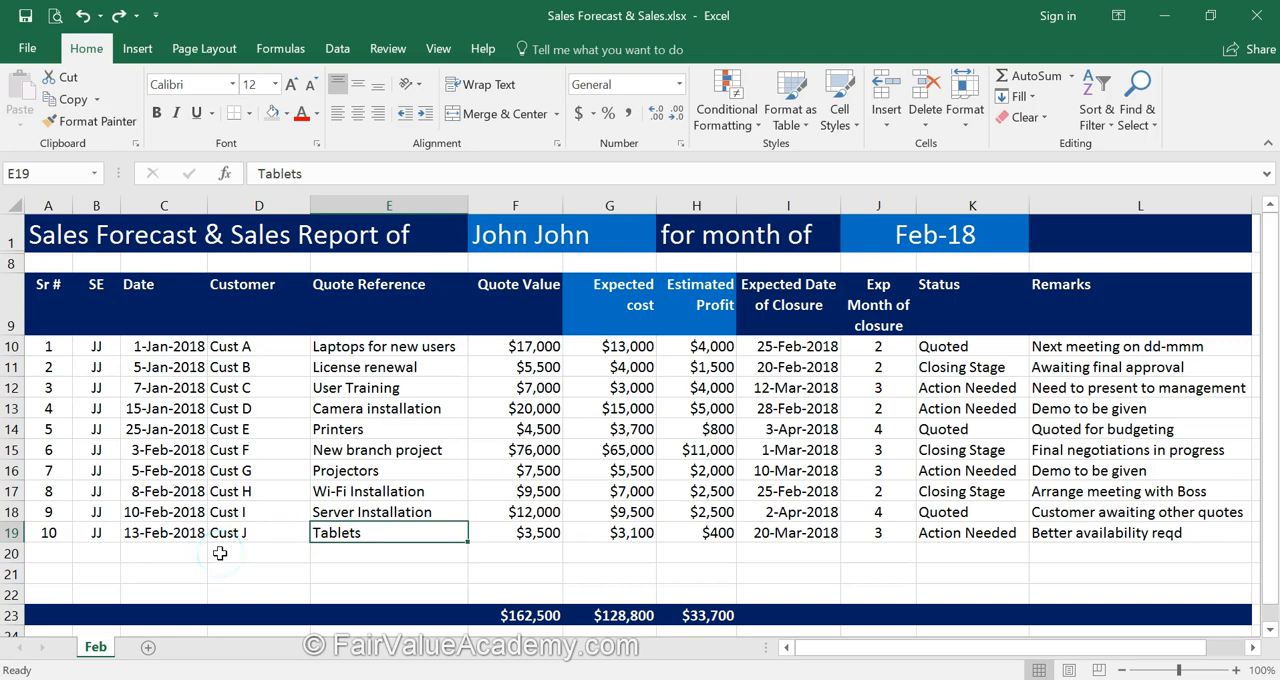
Examine the total row and the SUM formula in the Quote Value total cell F23.
left_click(523, 614)
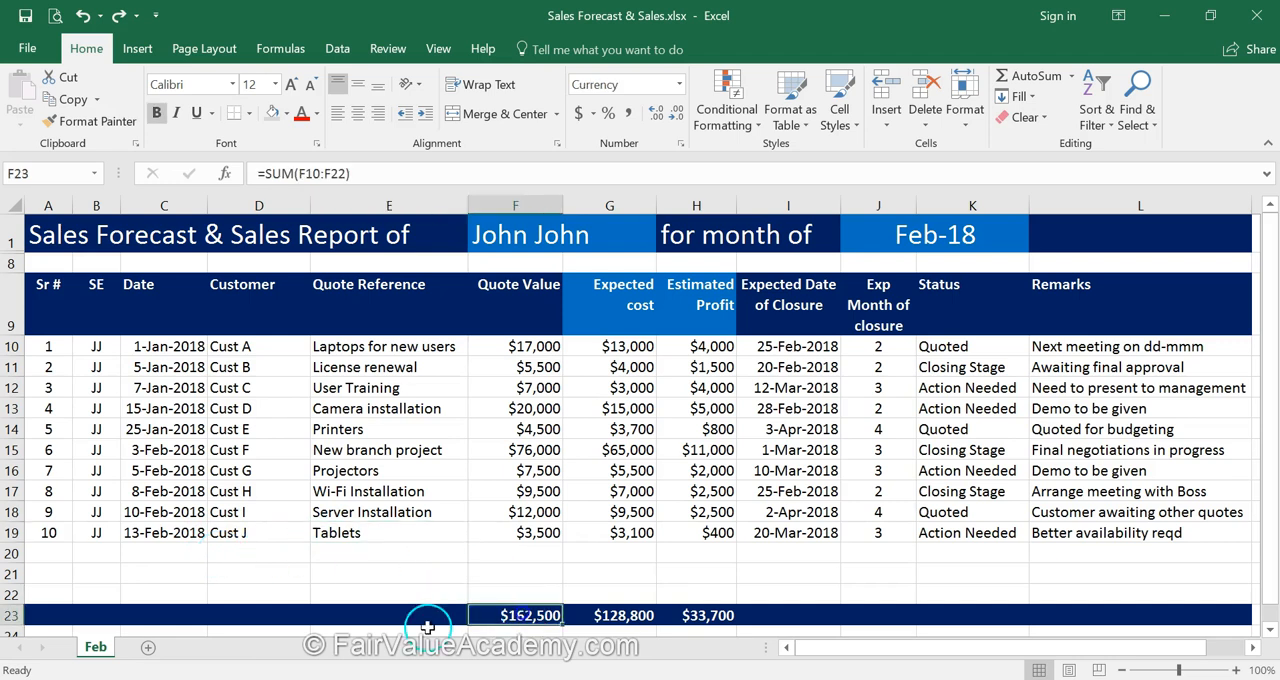
left_click_drag(50, 614, 1056, 621)
left_click(530, 614)
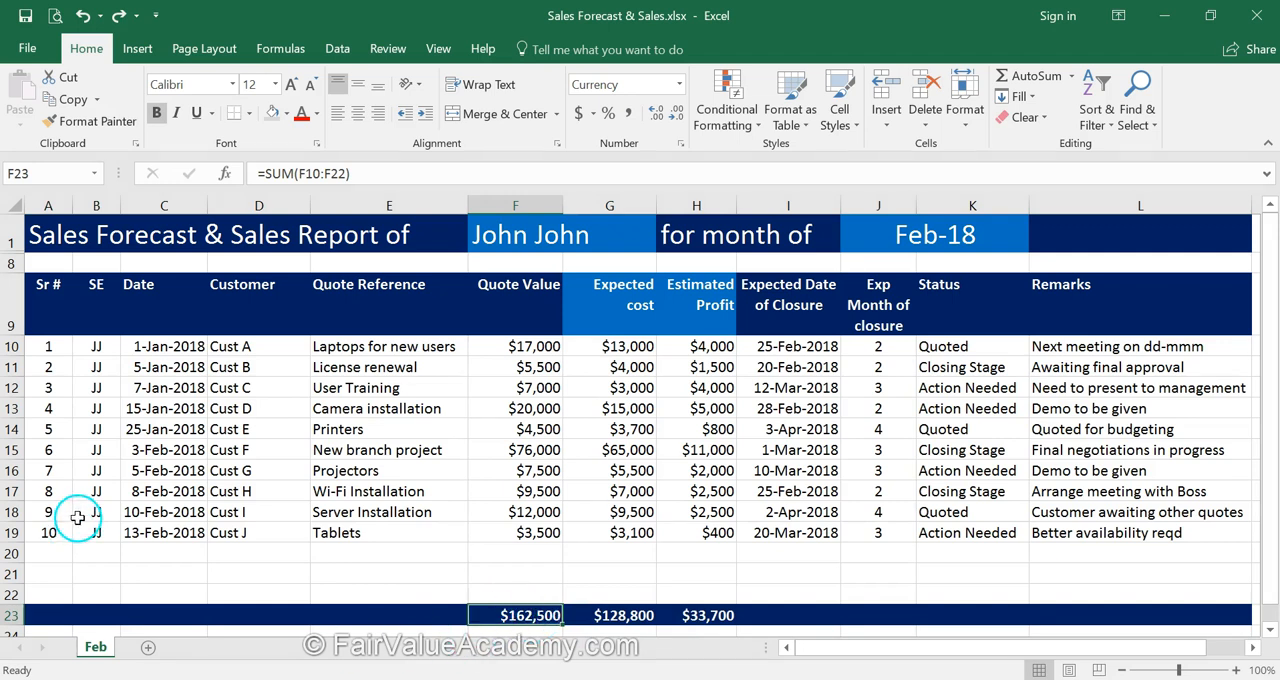
Copy the Cust I and Cust J entries C18:L19 into rows 20 and 21, and extend the serial numbers to row 21.
left_click_drag(132, 515, 1157, 531)
key("ctrl+c")
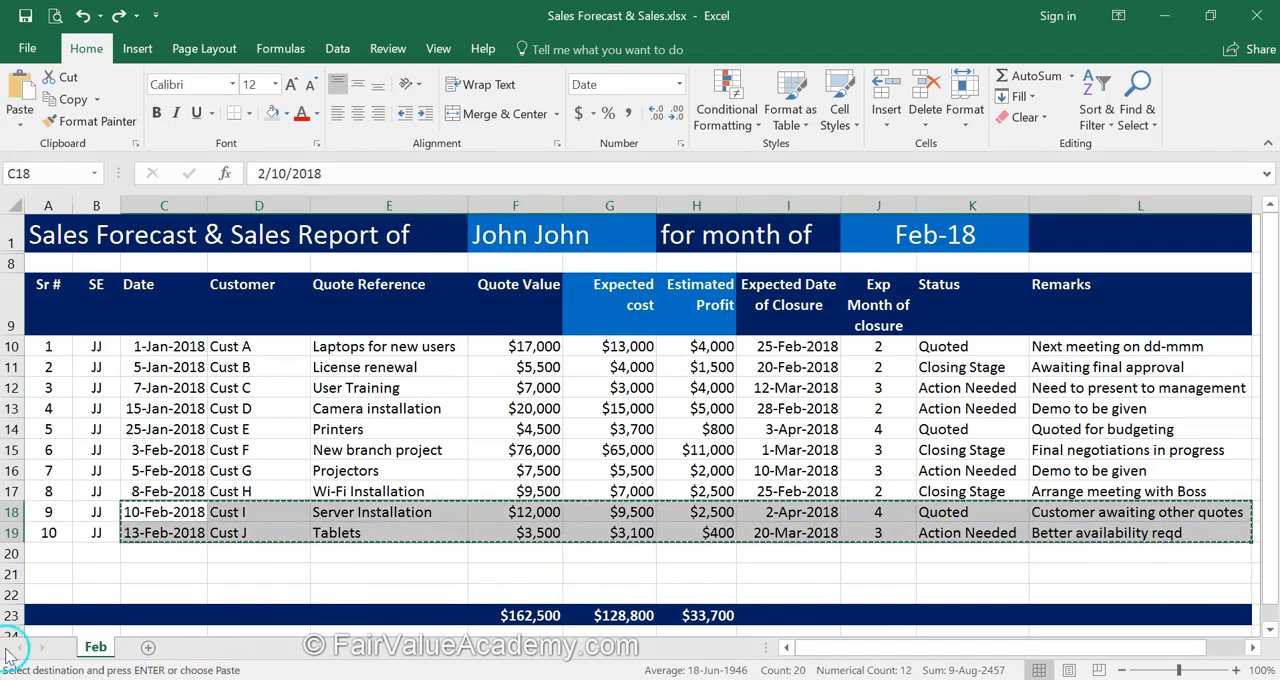
left_click(143, 550)
key("ctrl+v")
left_click(34, 518)
left_click_drag(34, 521, 69, 583)
Copy the Cust H entry C17:L17 into row 22, the last row above the totals.
left_click(134, 572)
key("Right")
key("Down")
key("Up")
key("Up")
key("Up")
key("Up")
key("Up")
key("Left")
key("ctrl+shift+Right")
key("ctrl+c")
key("Down")
key("Down")
key("Down")
key("Down")
key("Down")
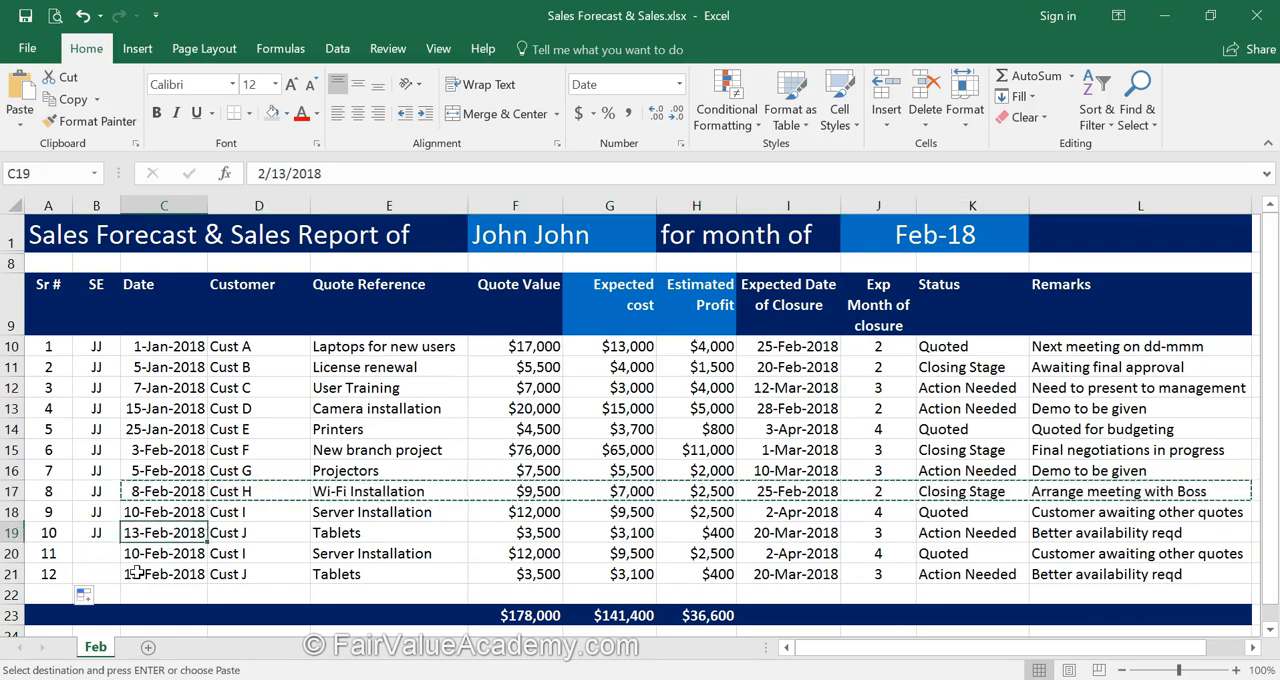
key("ctrl+v")
key("Left")
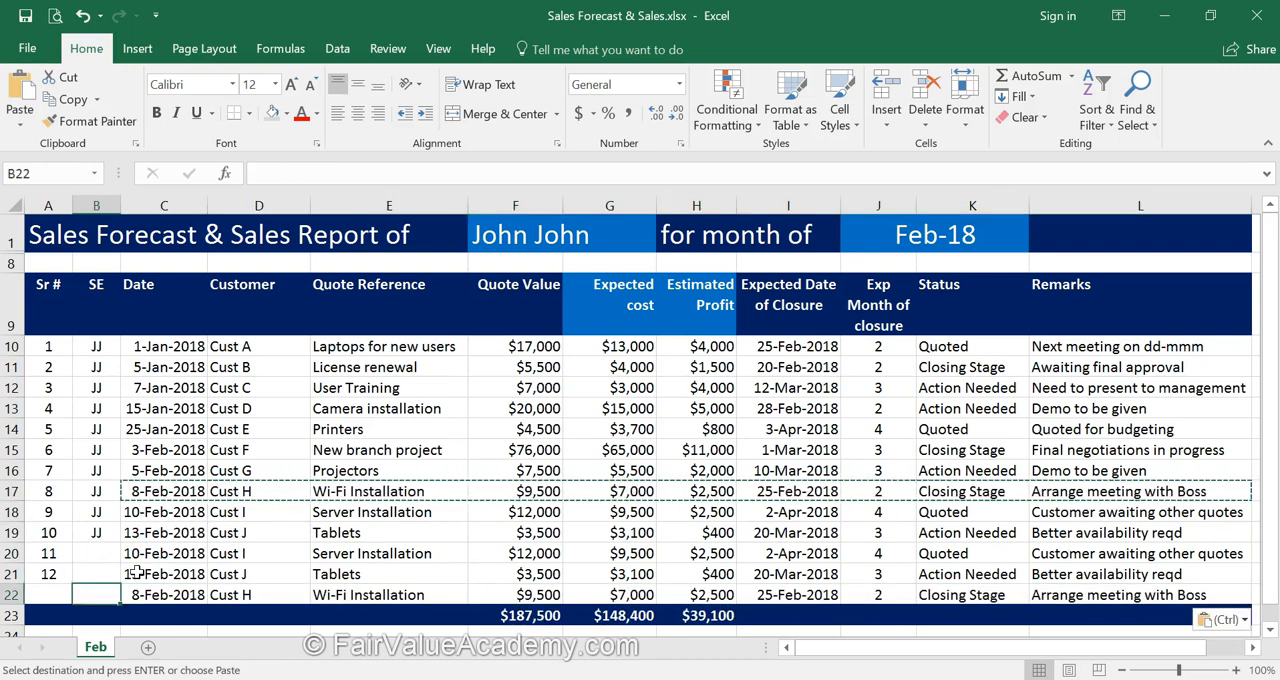
Insert a row directly above the total row and check the range of the Quote Value SUM formula.
left_click(536, 615)
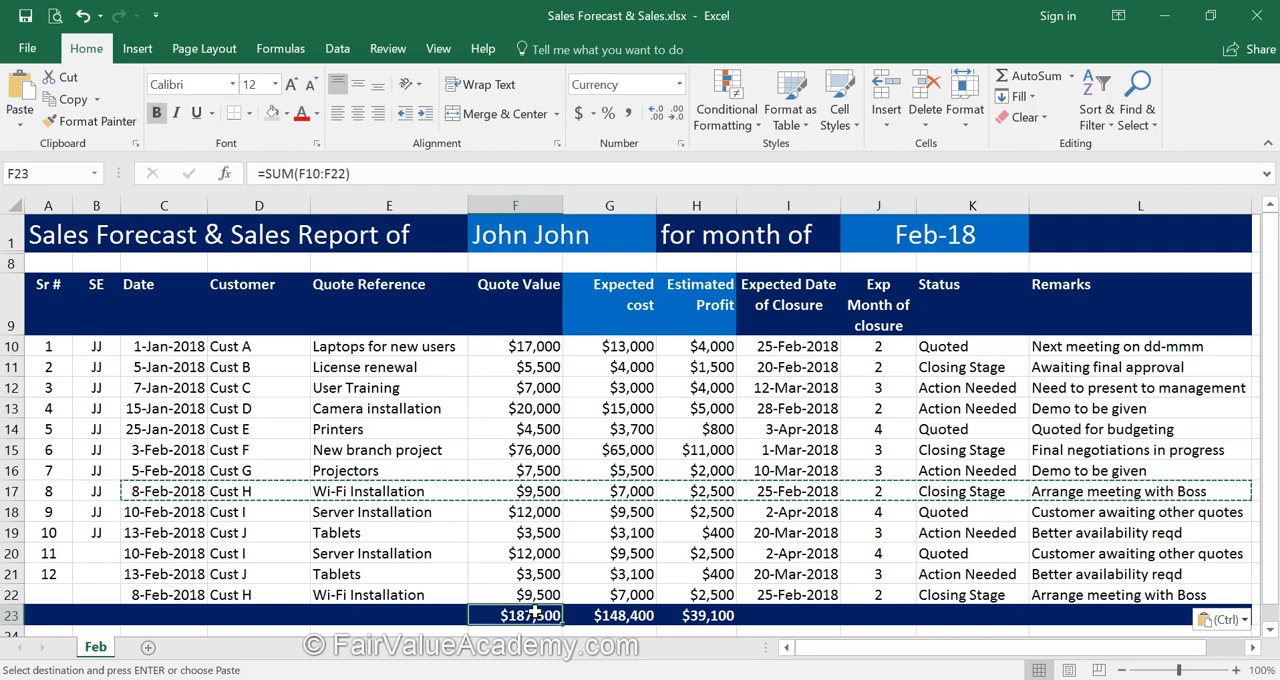
key("Escape")
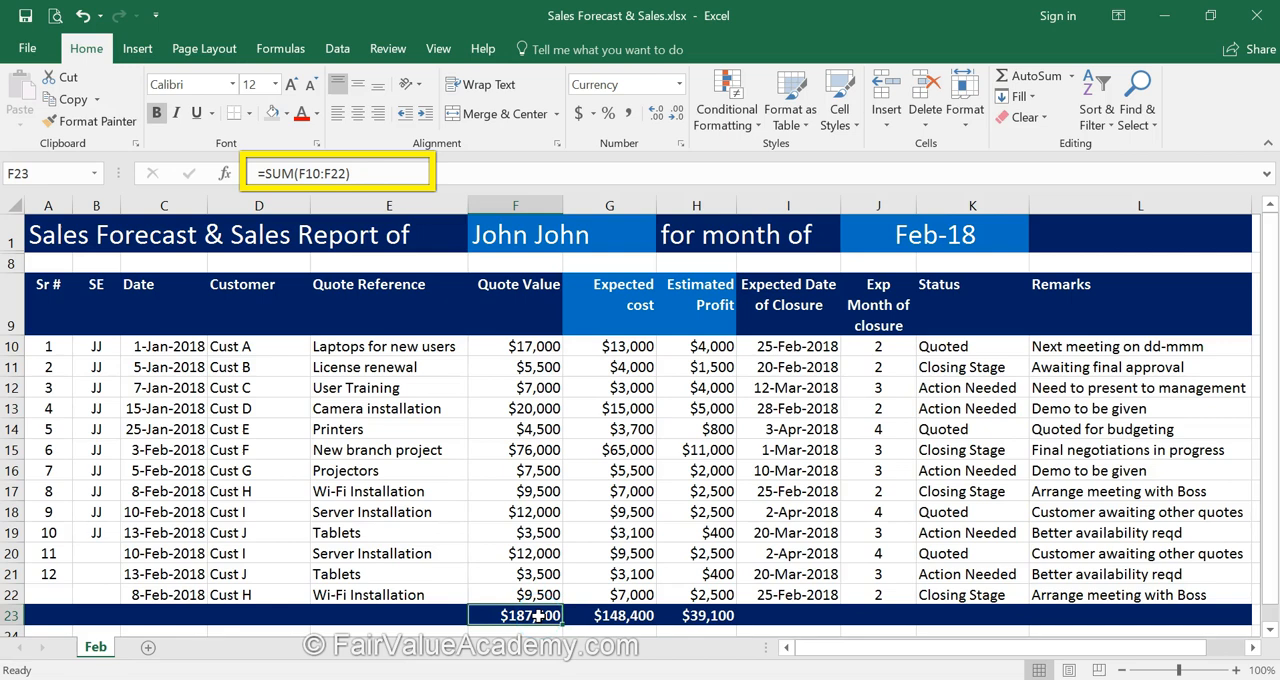
key("alt")
key("i")
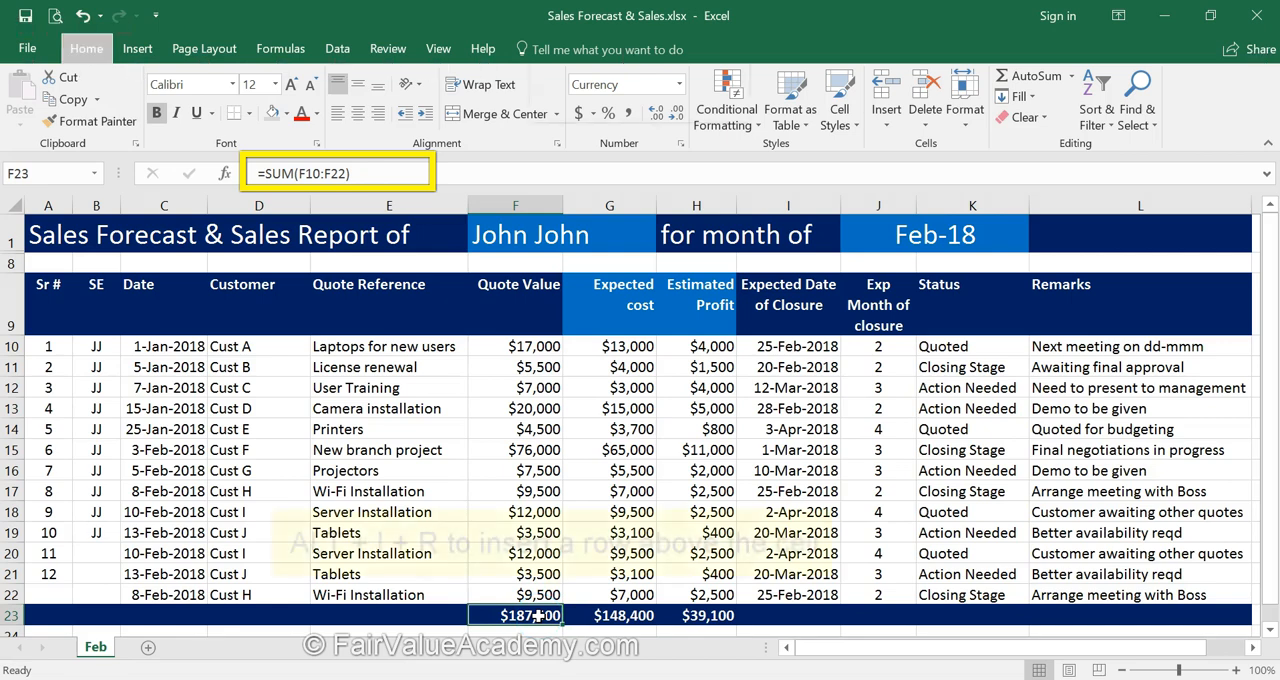
key("r")
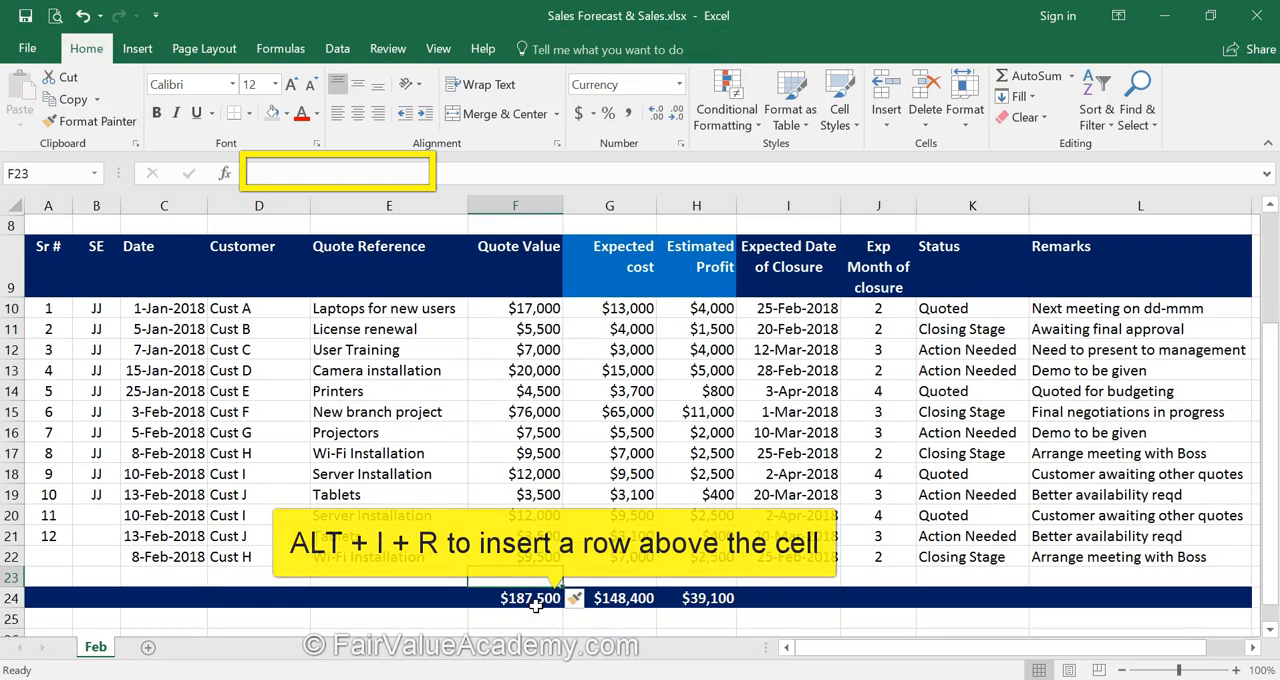
left_click(541, 599)
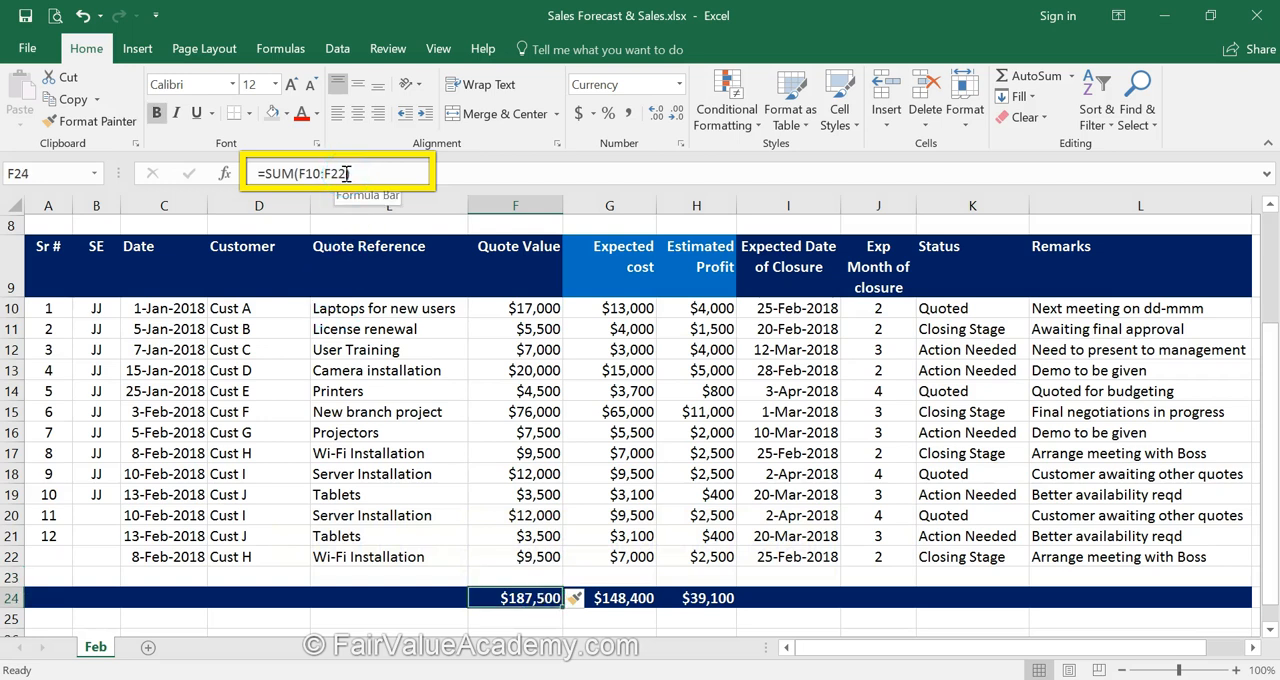
left_click(541, 580)
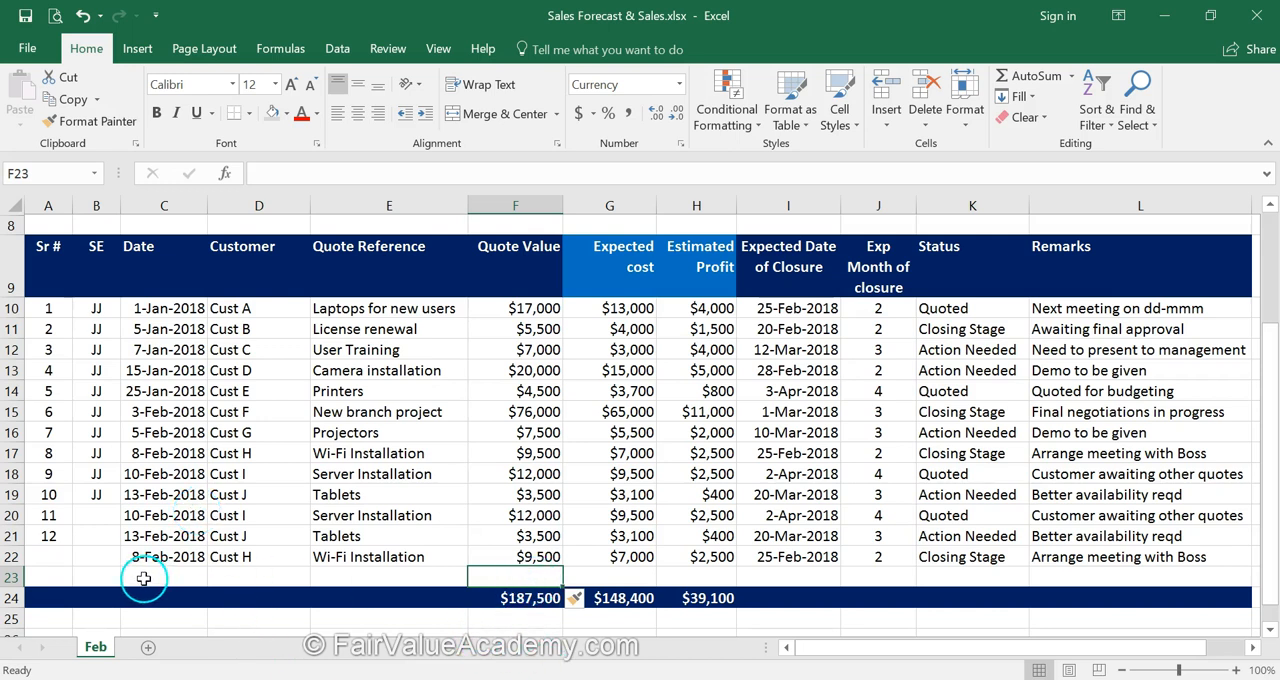
left_click(531, 599)
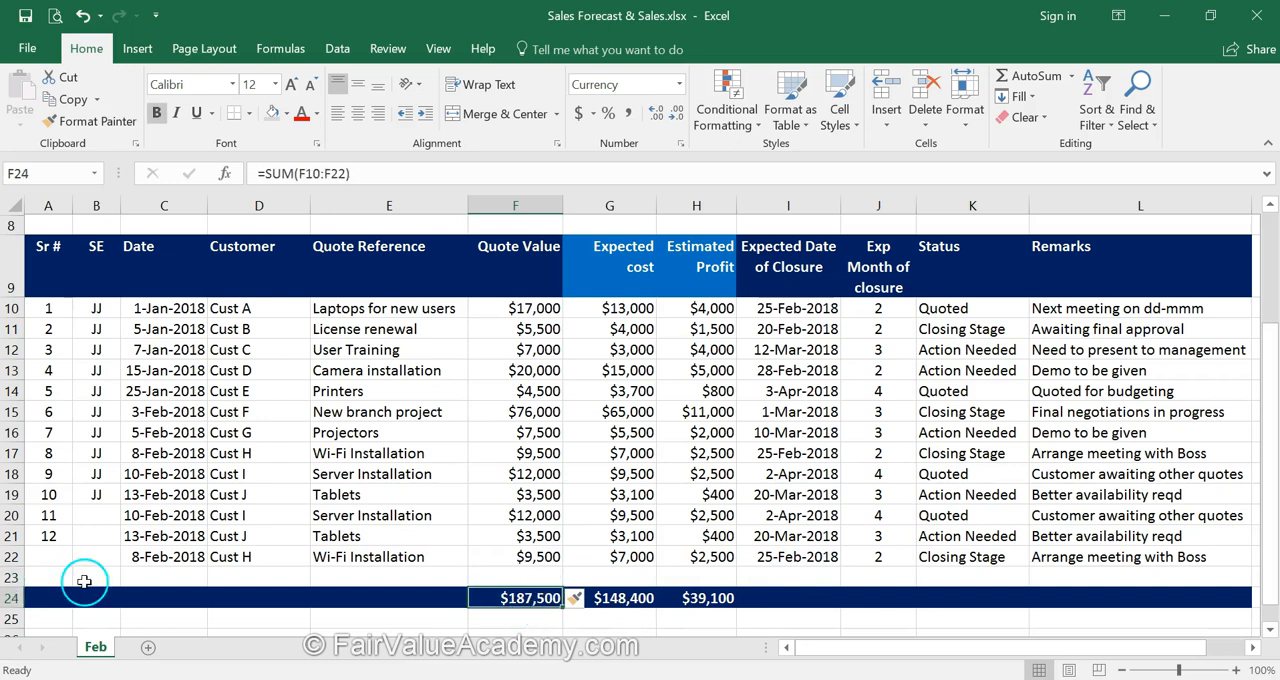
Undo the row insertion above the totals and the pasted Cust H entry in row 22.
left_click(83, 16)
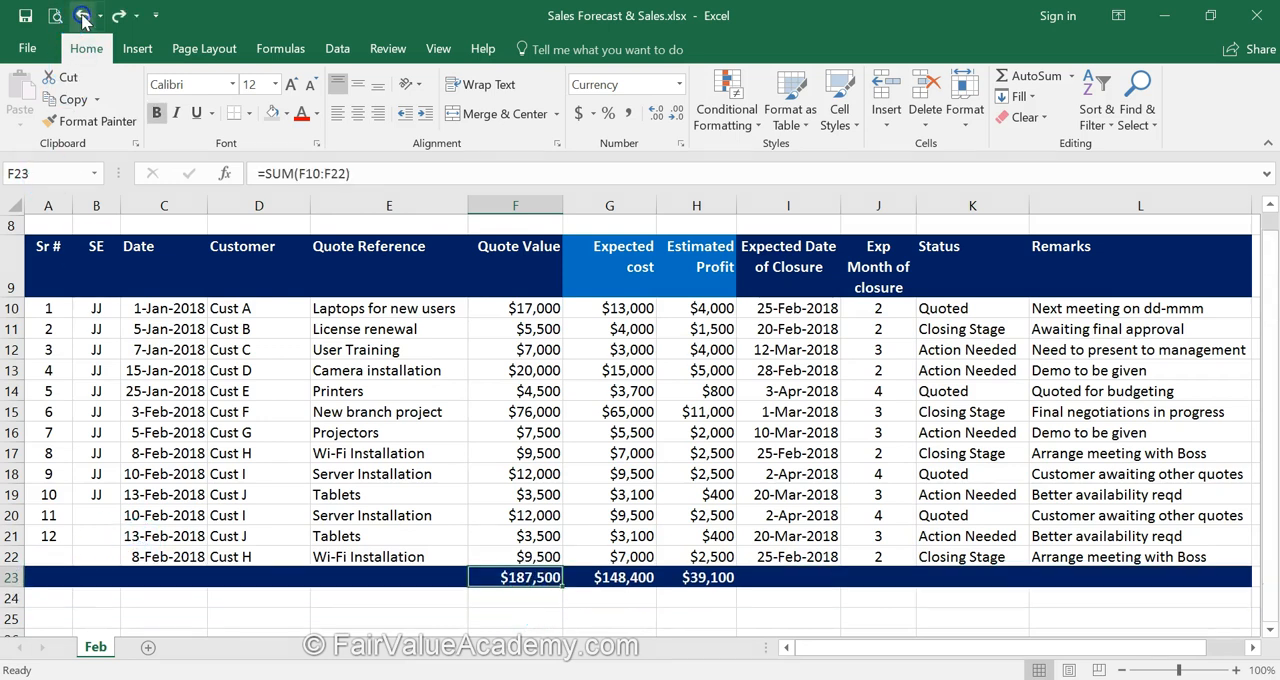
left_click(83, 16)
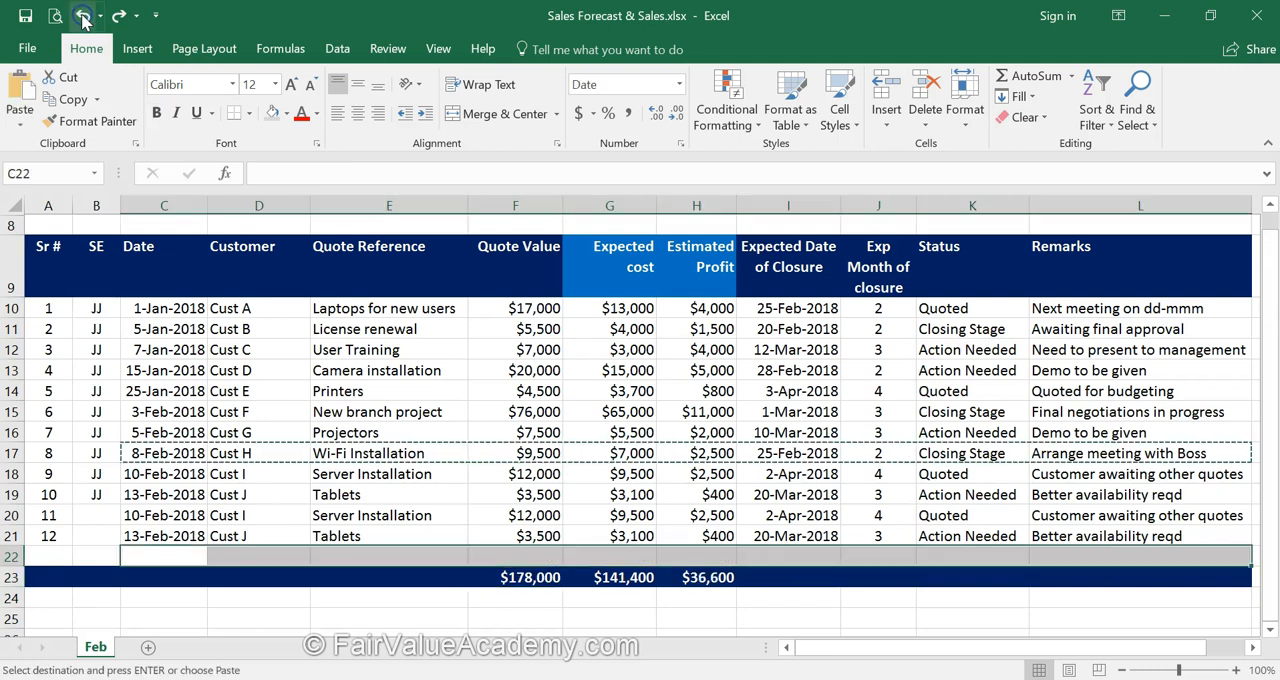
Insert a row above the blank row 22 and check the range of the Quote Value SUM formula in F24.
left_click(546, 558)
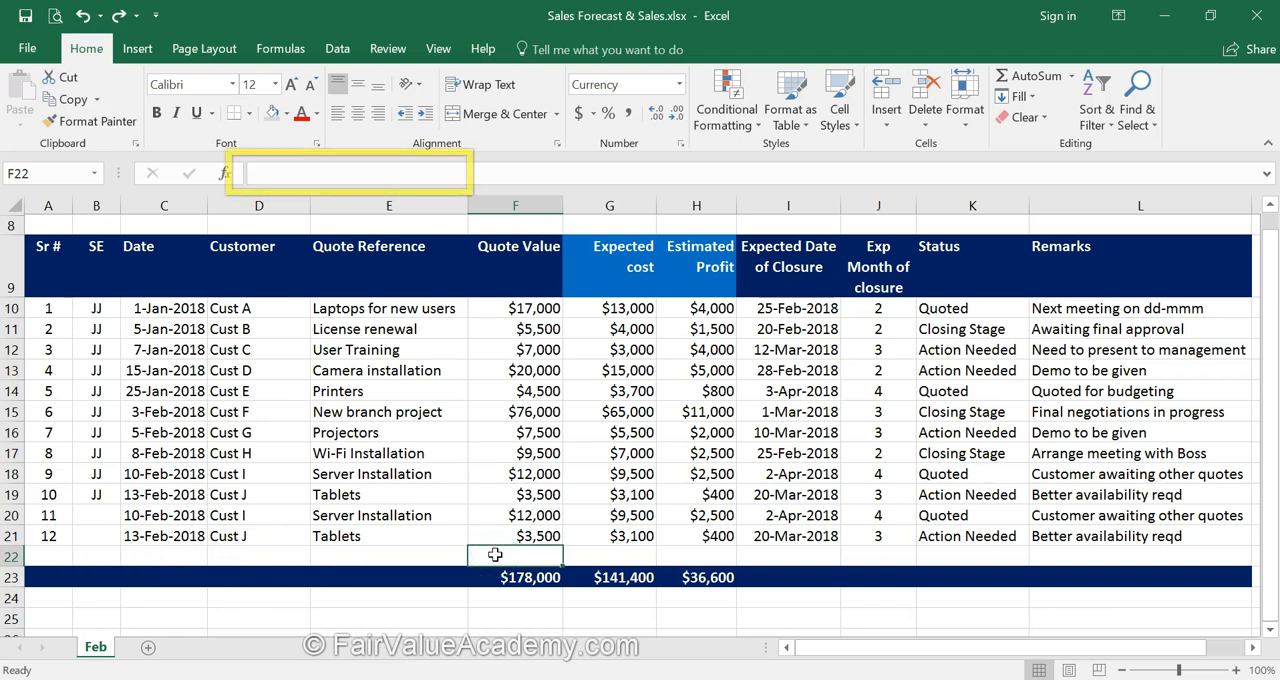
key("alt+i")
key("r")
left_click(520, 598)
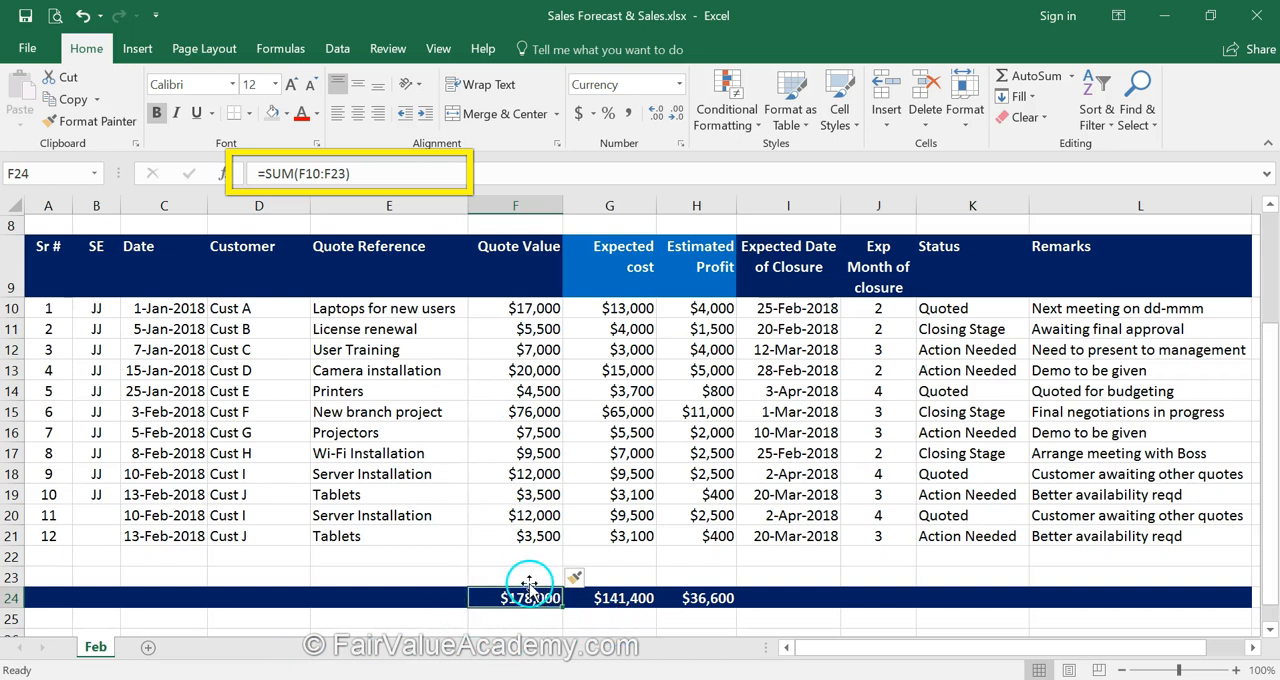
left_click(173, 557)
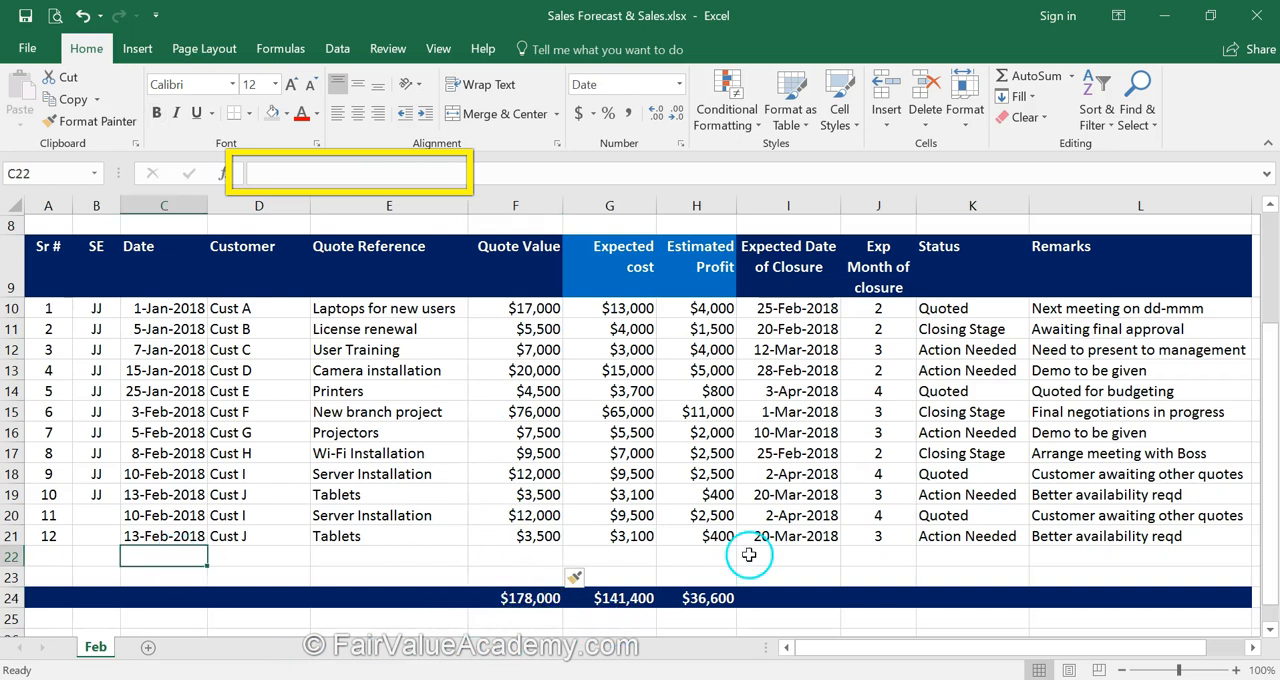